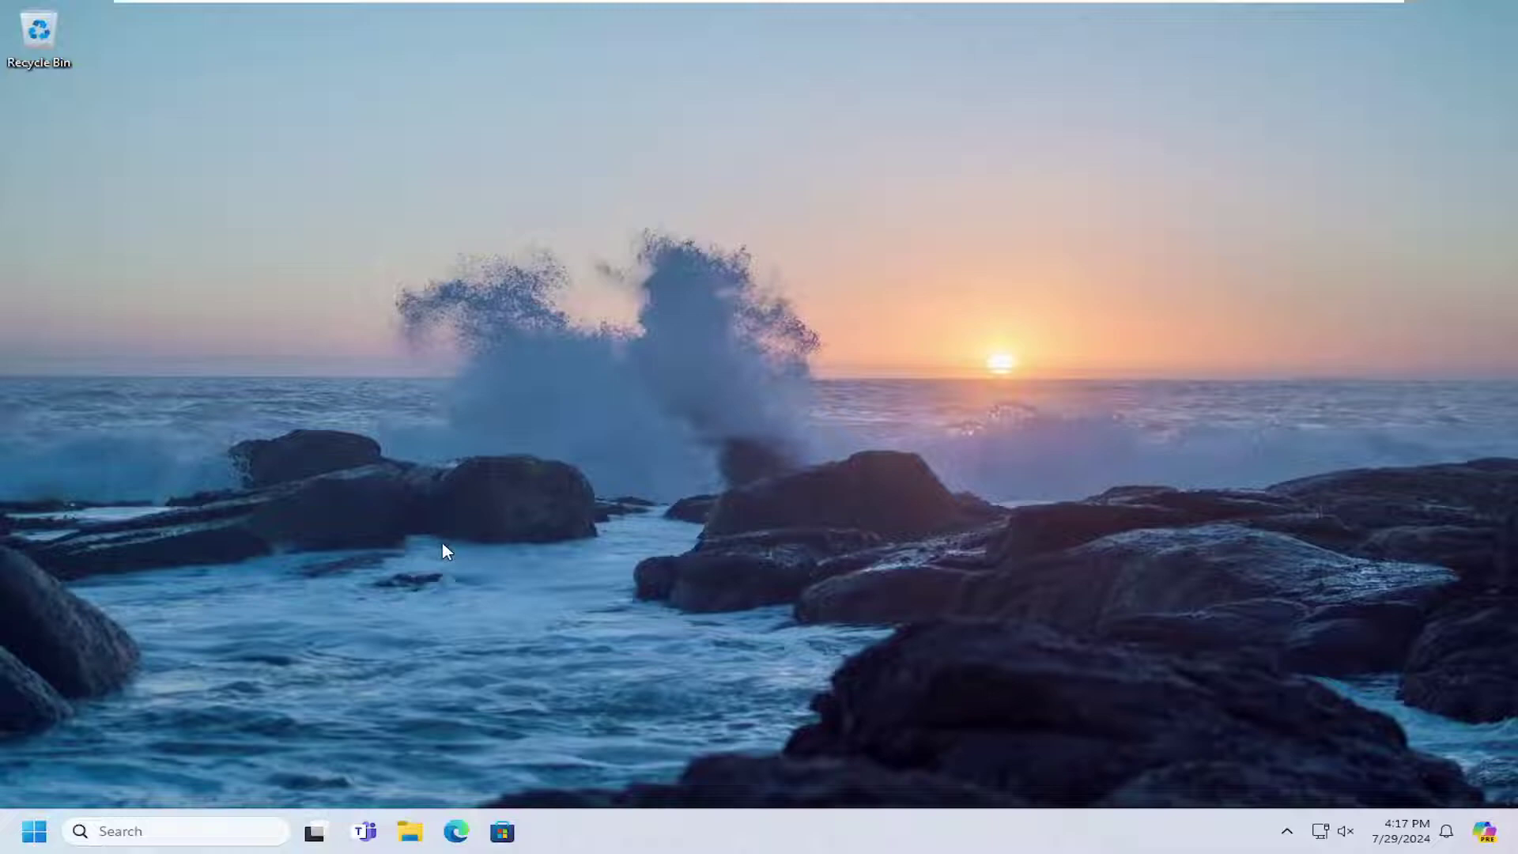
Search Windows for 'local group policy' and open the Edit group policy result.
click(42, 827)
text(local )
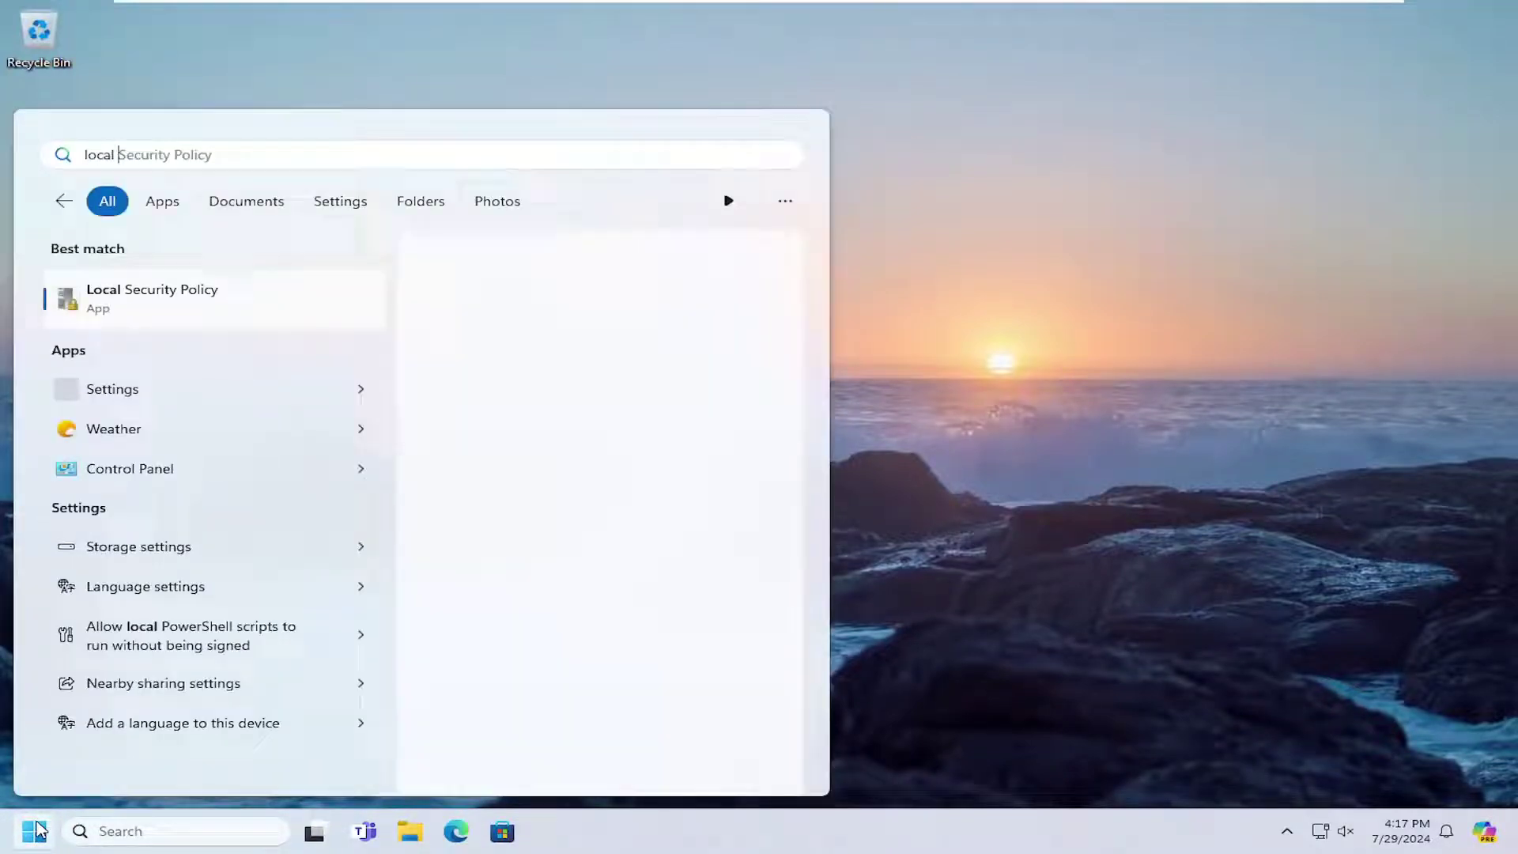
text(group policy)
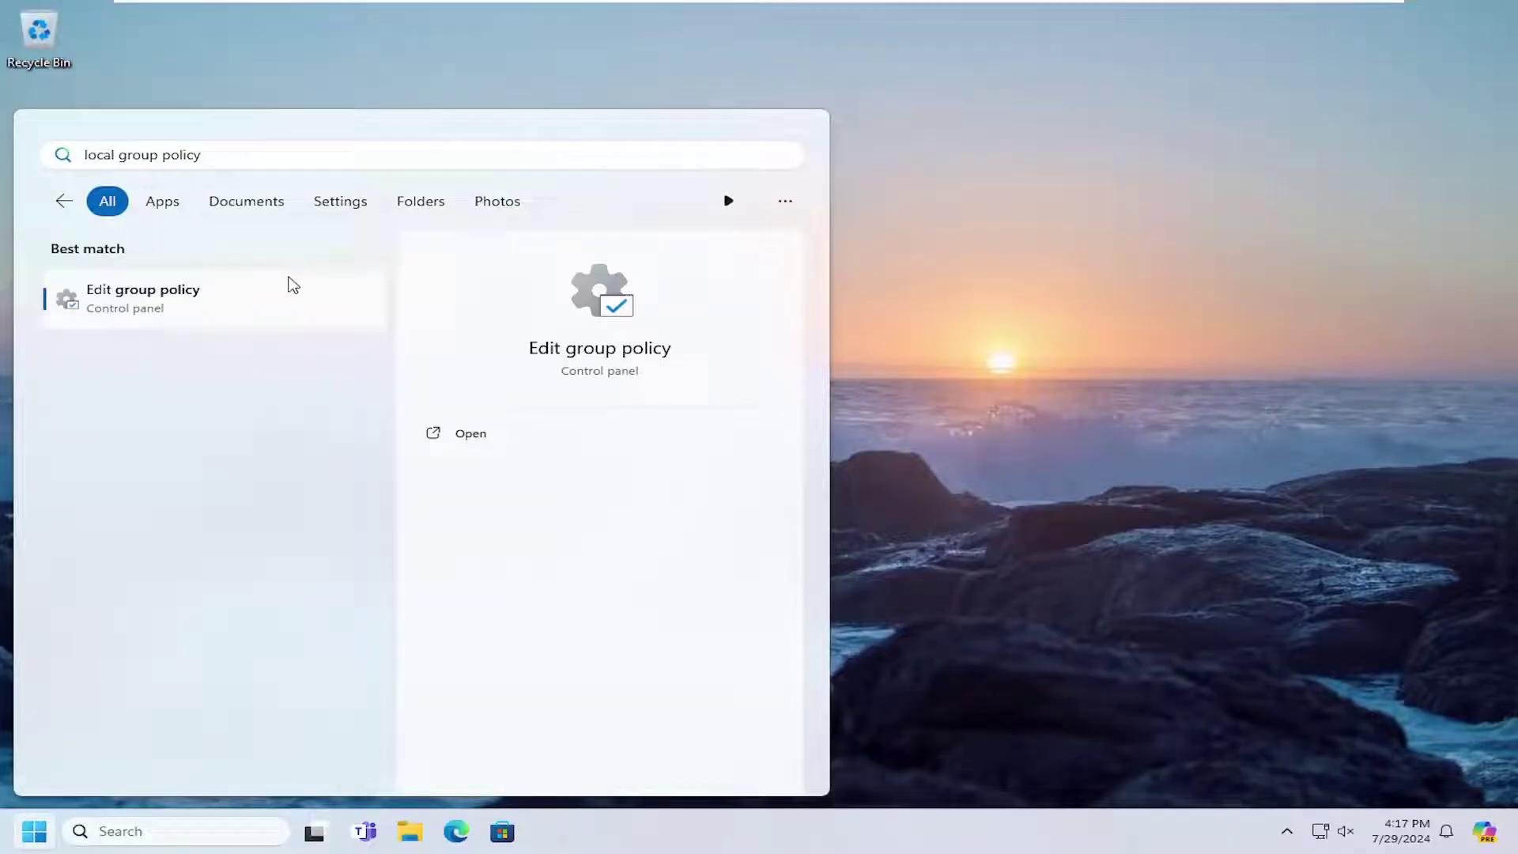
click(188, 302)
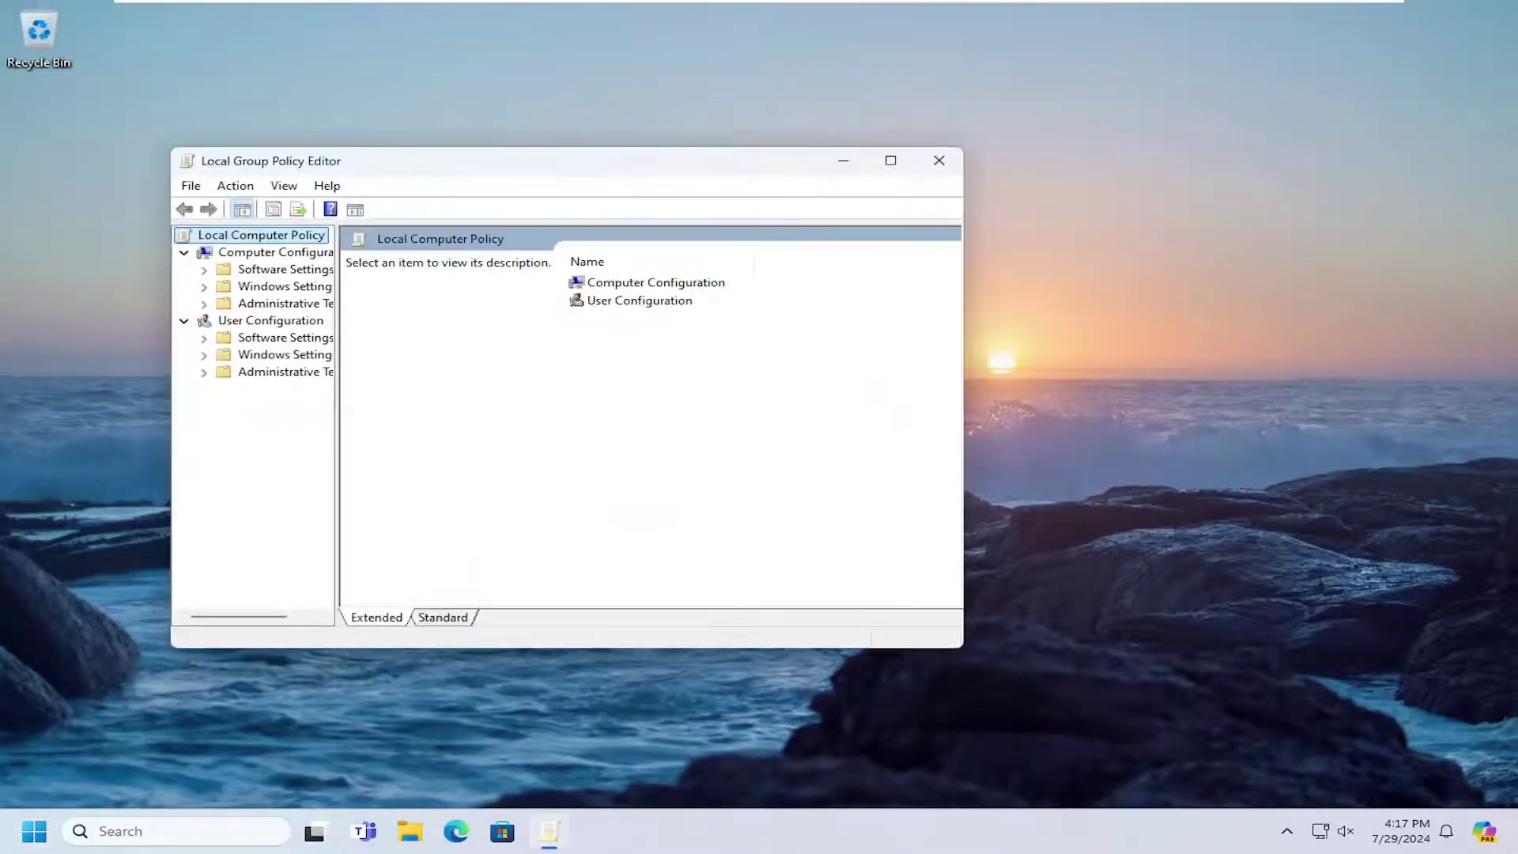
Enlarge and reposition the editor window and widen the tree pane so folder names show fully.
drag(704, 152, 705, 99)
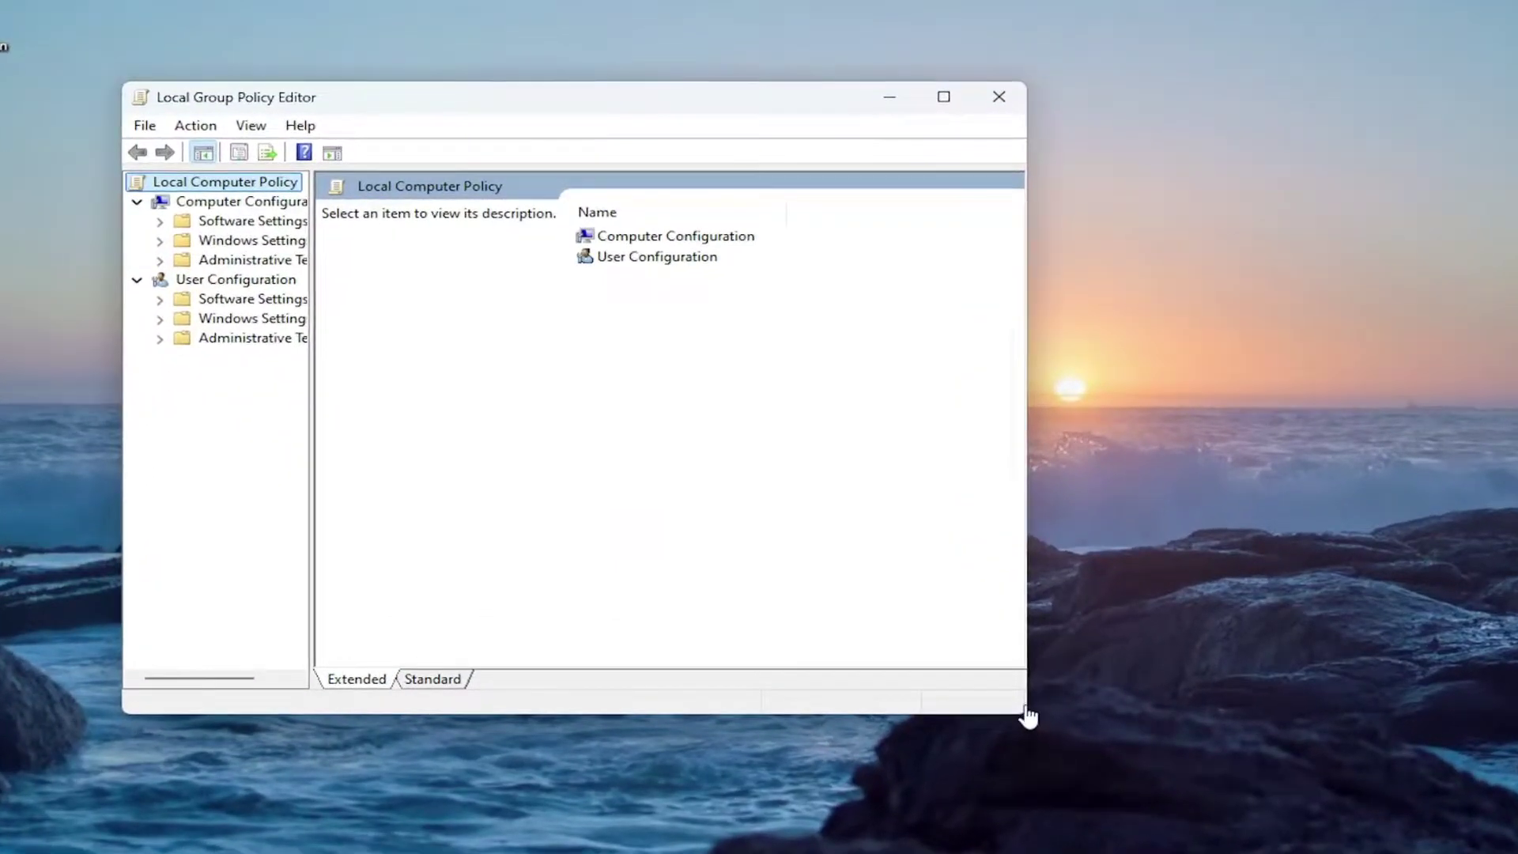
drag(1023, 716, 1288, 831)
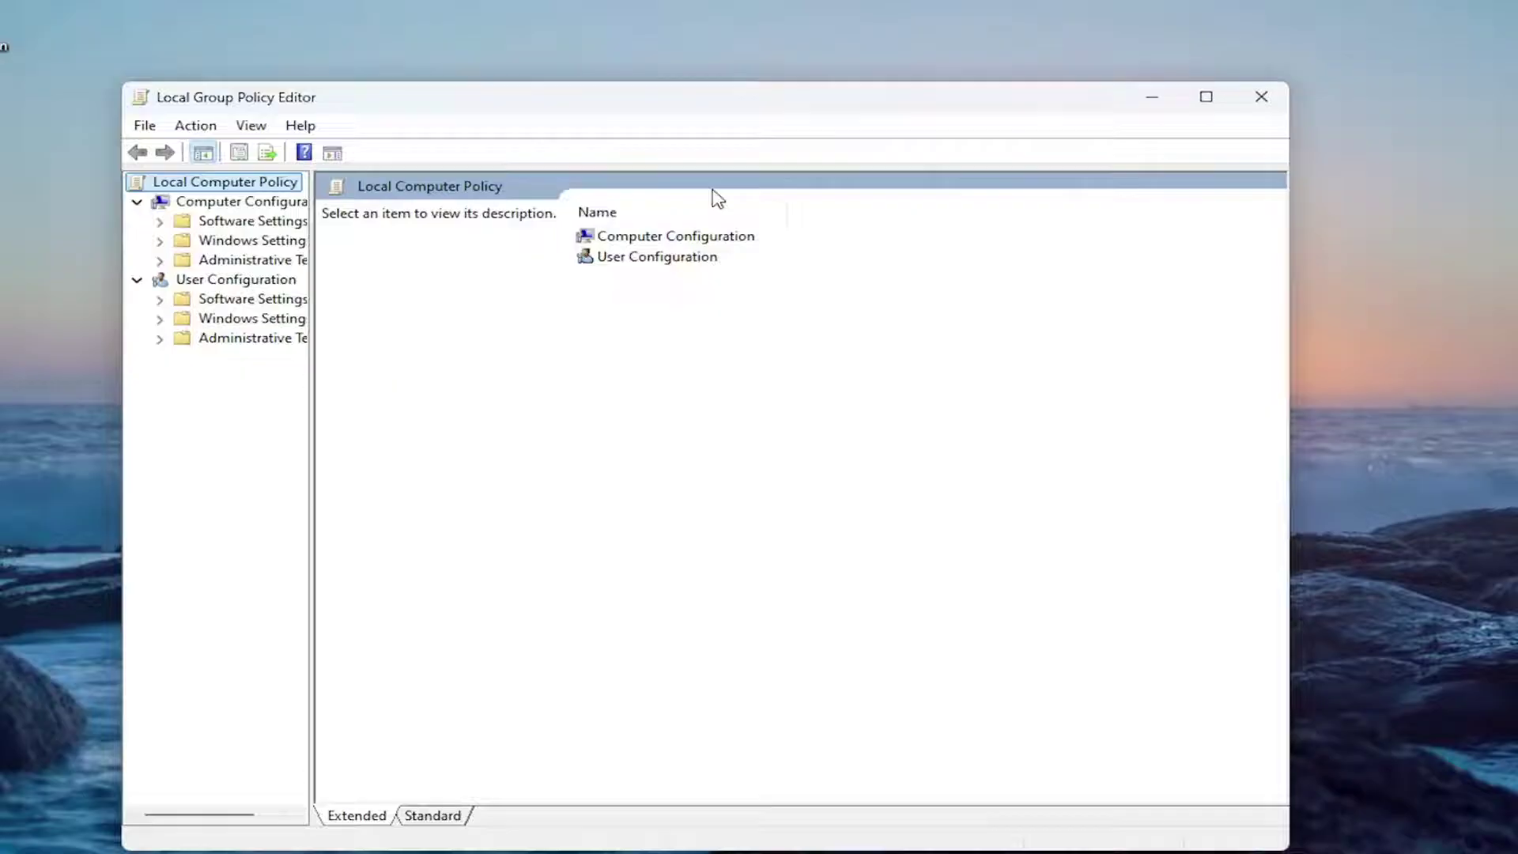
drag(723, 107, 789, 31)
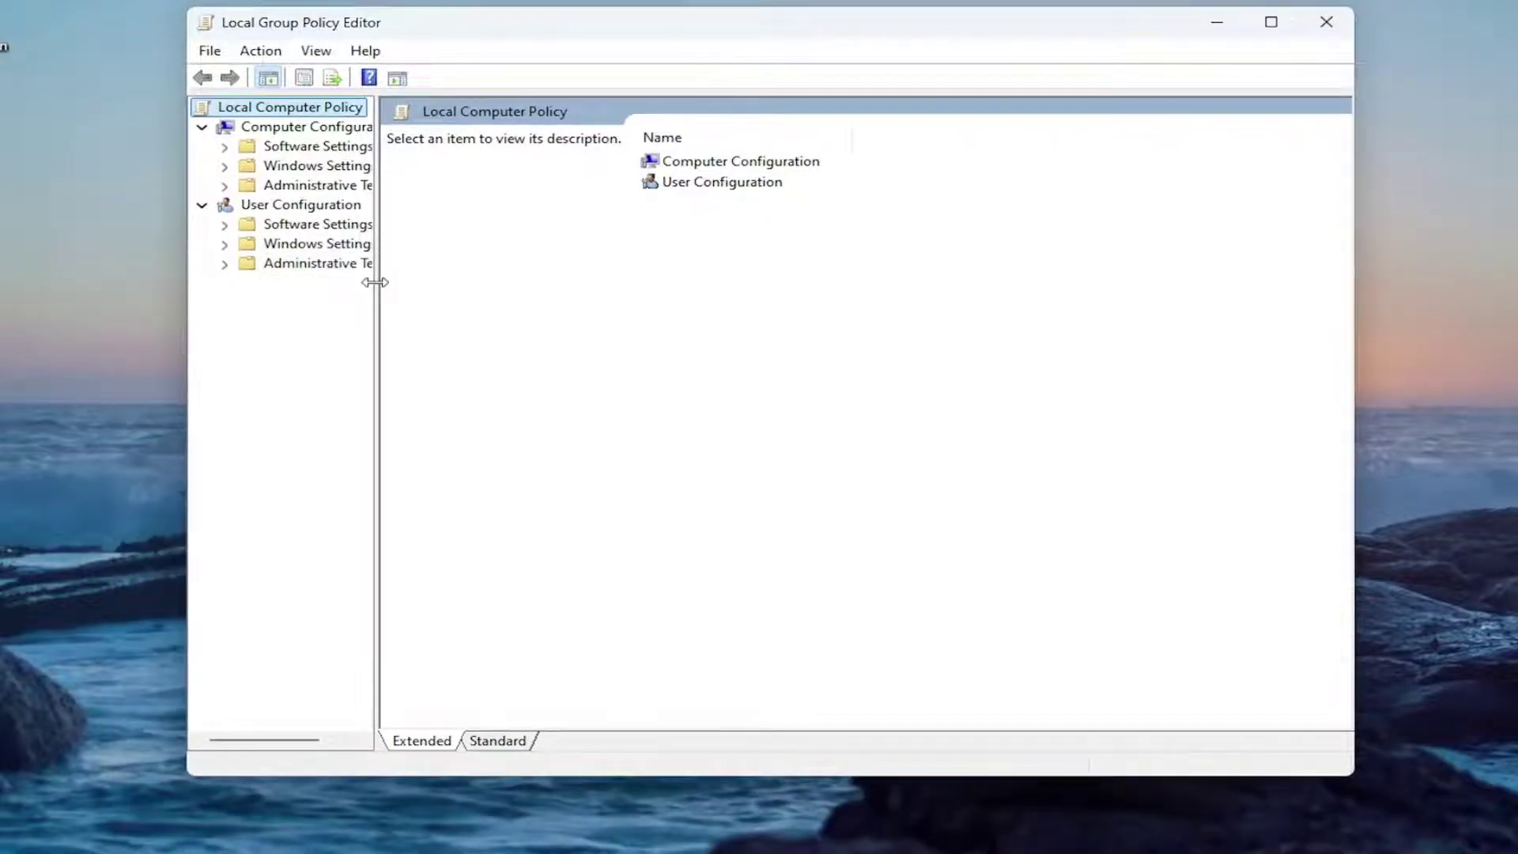
drag(377, 282, 490, 237)
drag(637, 34, 646, 67)
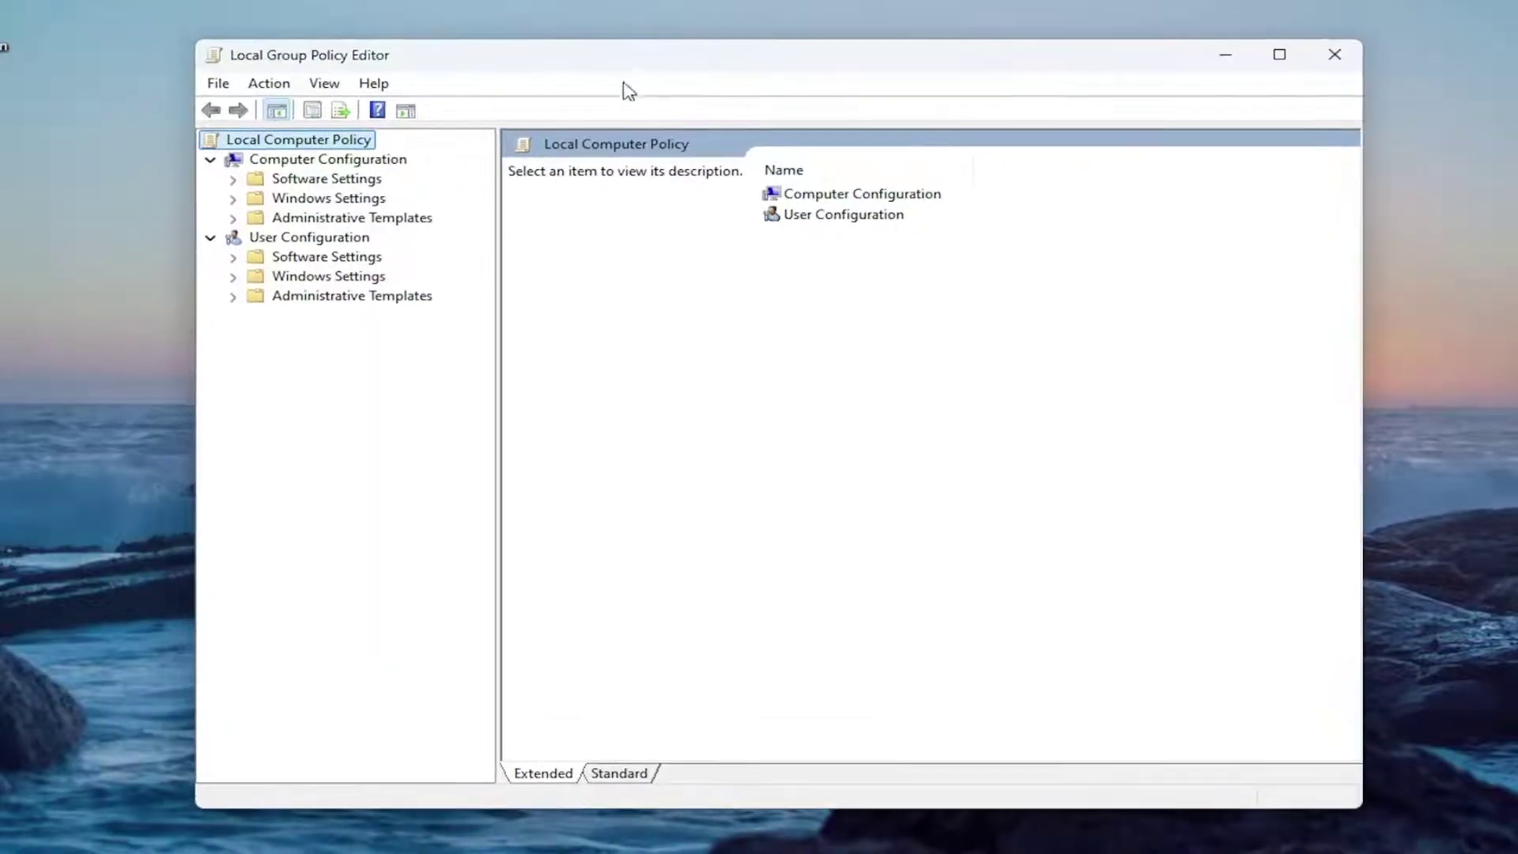
Expand Computer Configuration > Administrative Templates > Windows Components in the tree.
click(380, 158)
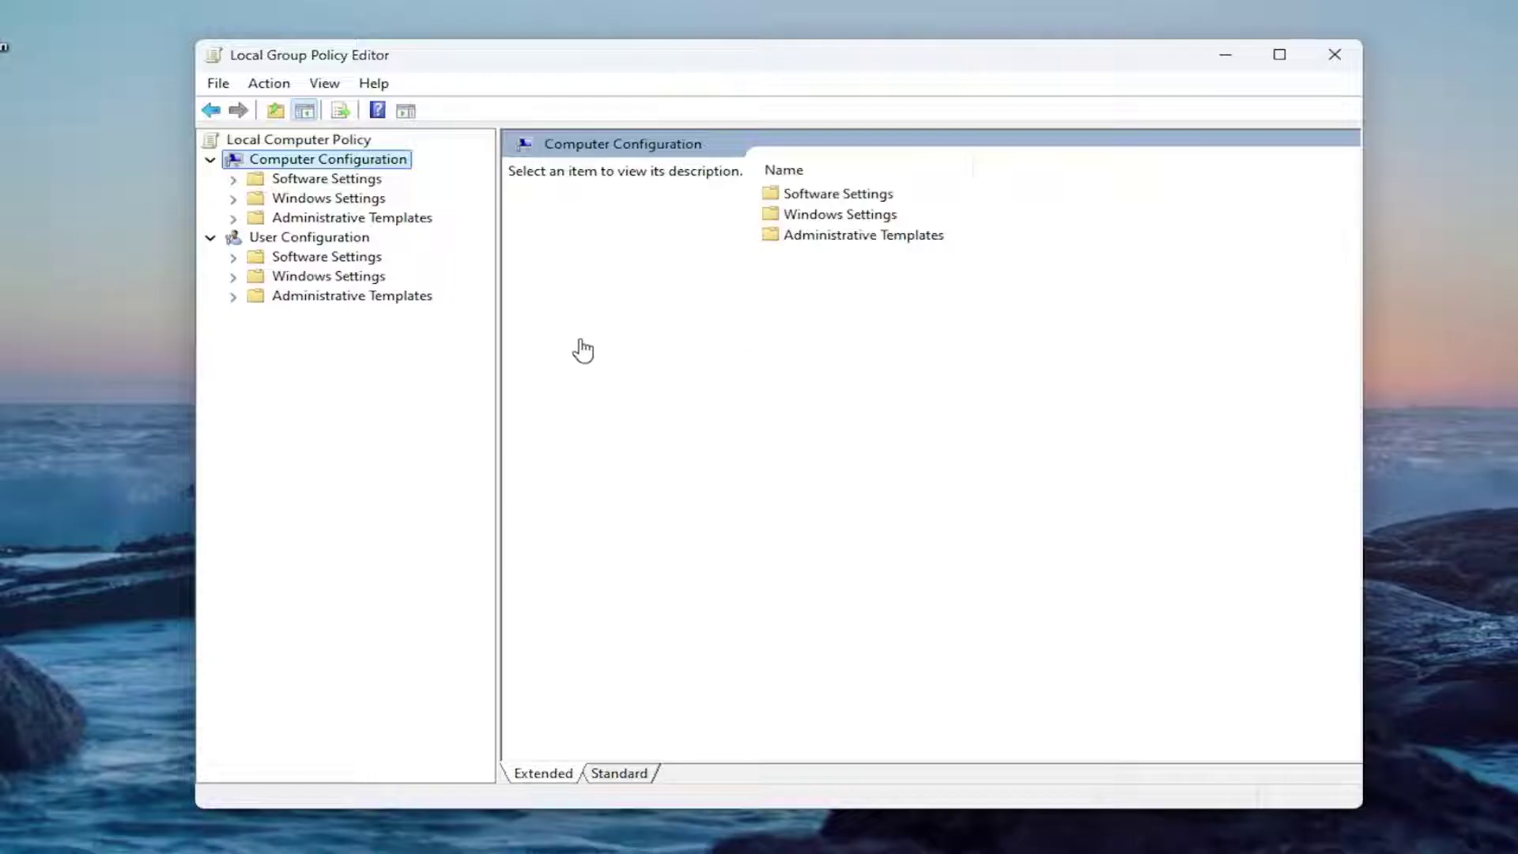
double_click(397, 219)
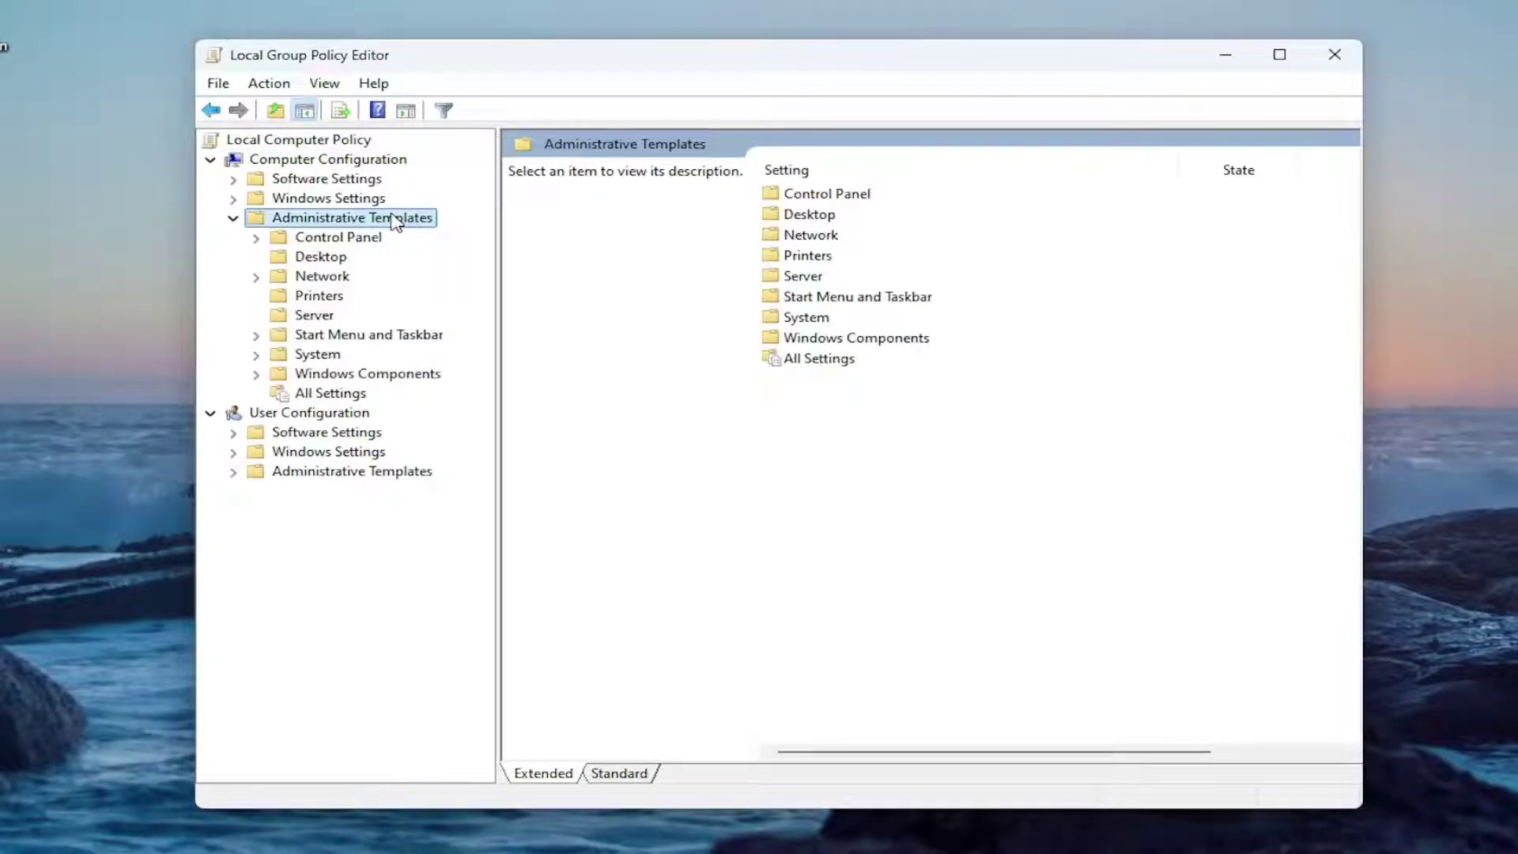
double_click(360, 372)
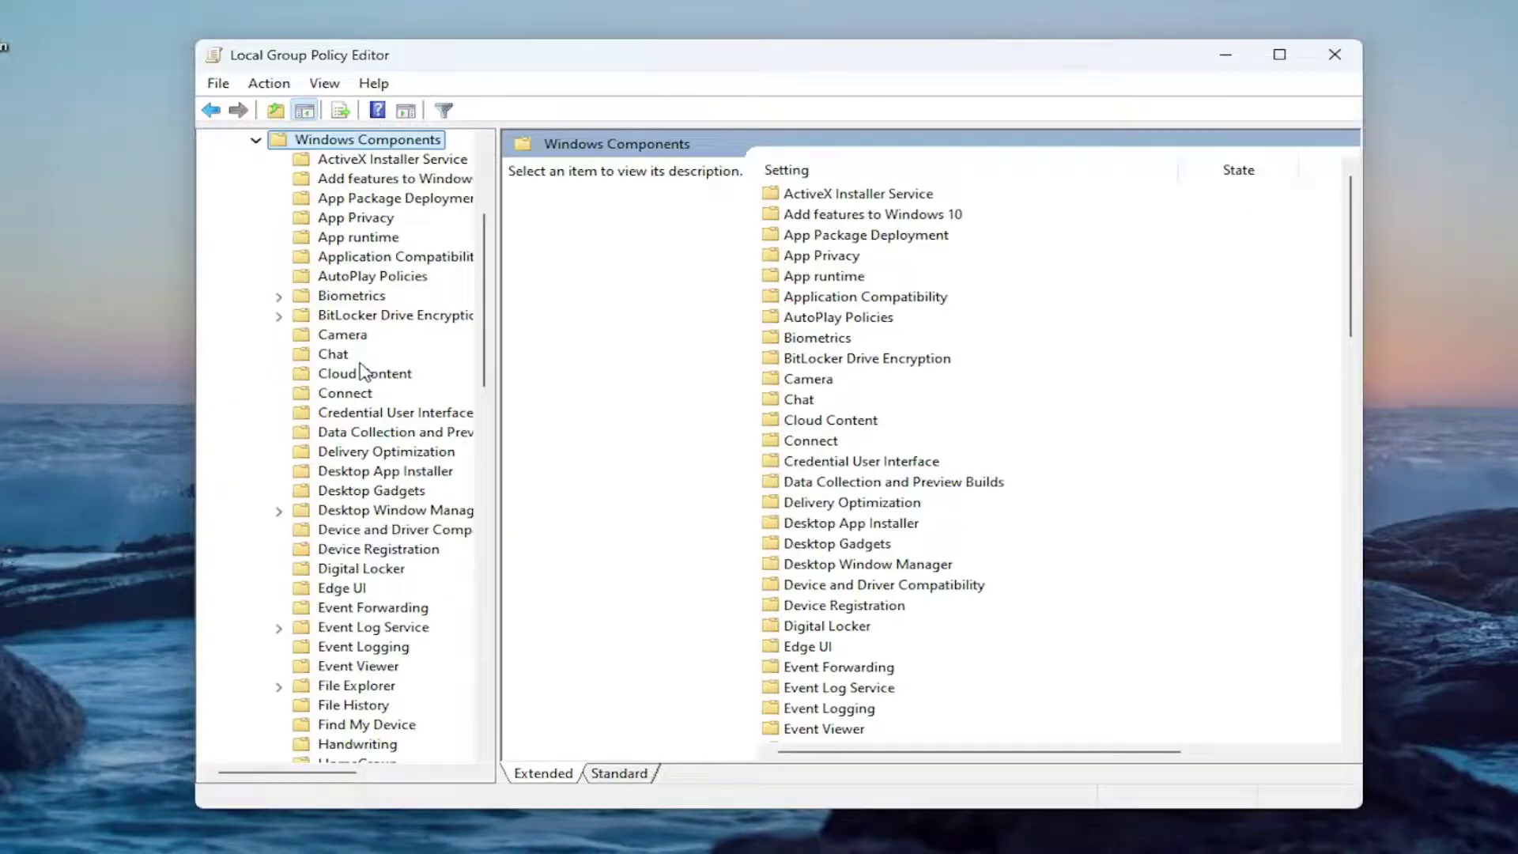
scroll(396, 440, down, 13)
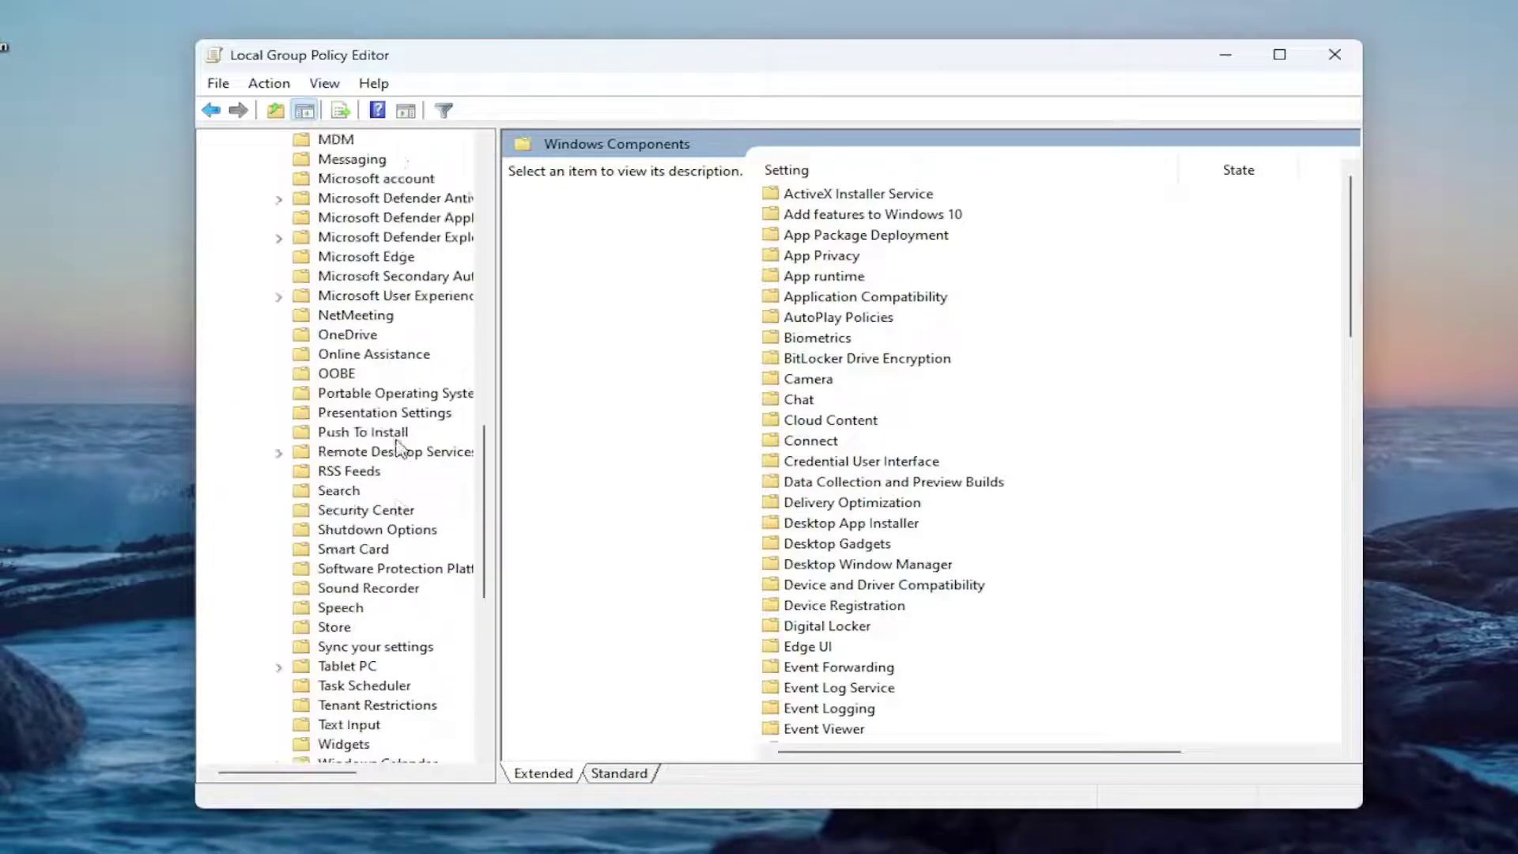
scroll(399, 448, down, 1)
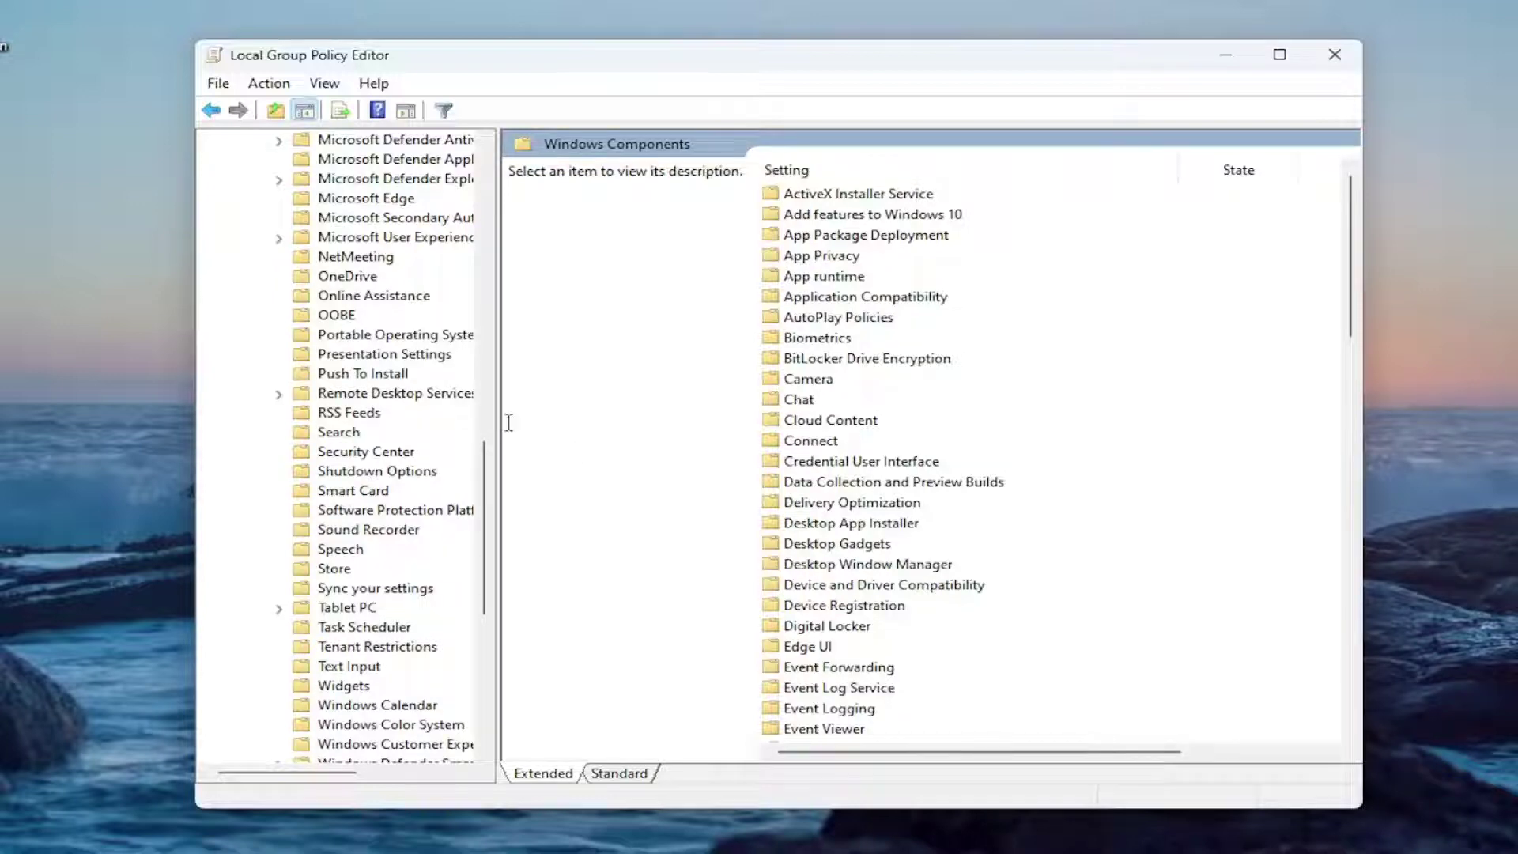
Expand Remote Desktop Services > Remote Desktop Session Host and open its Connections policies.
scroll(380, 447, up, 1)
click(380, 451)
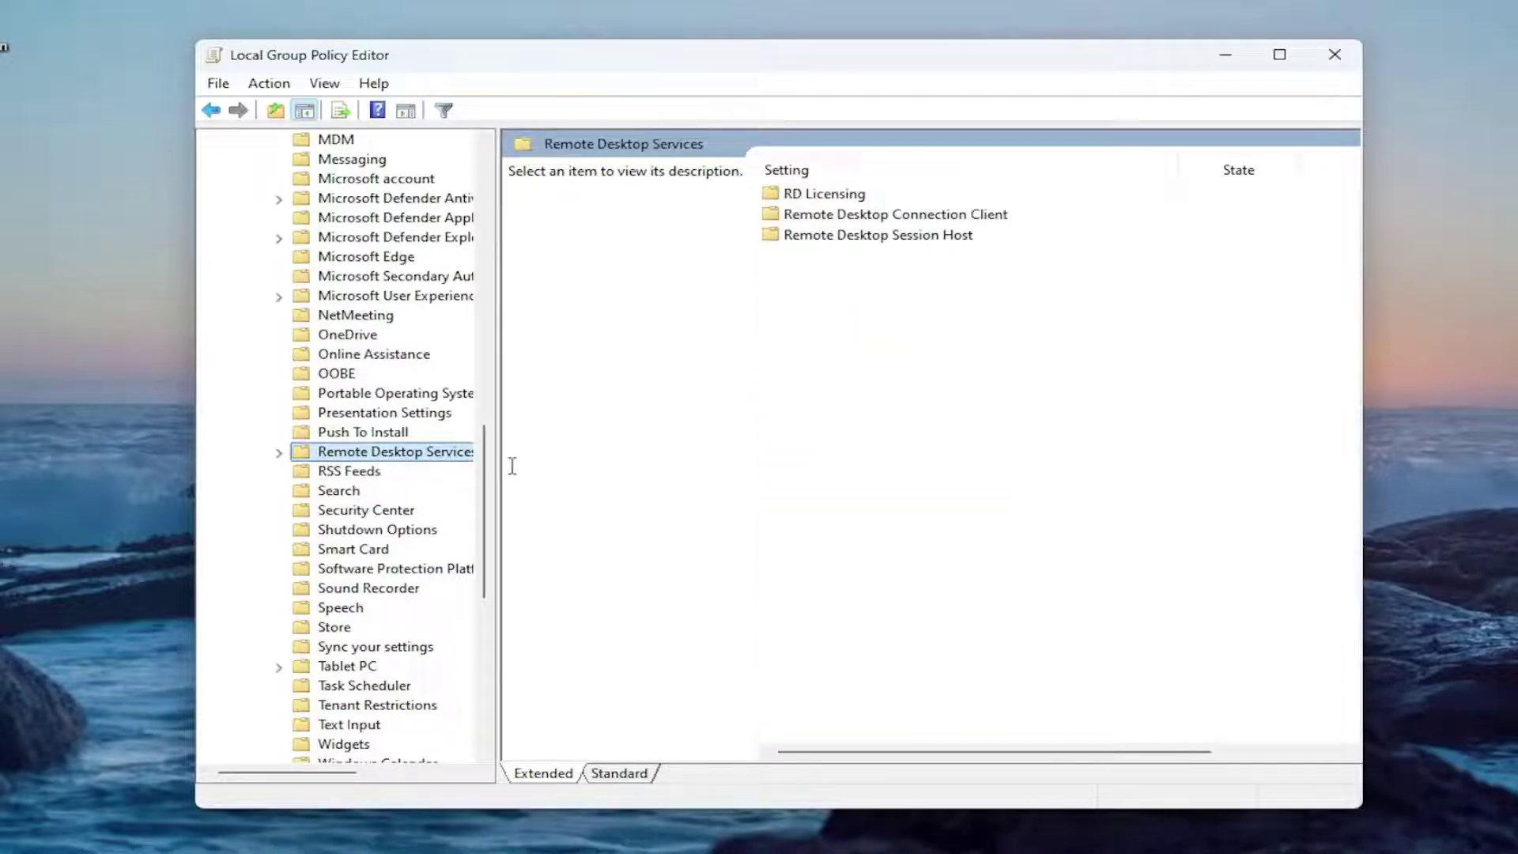
drag(497, 459, 562, 461)
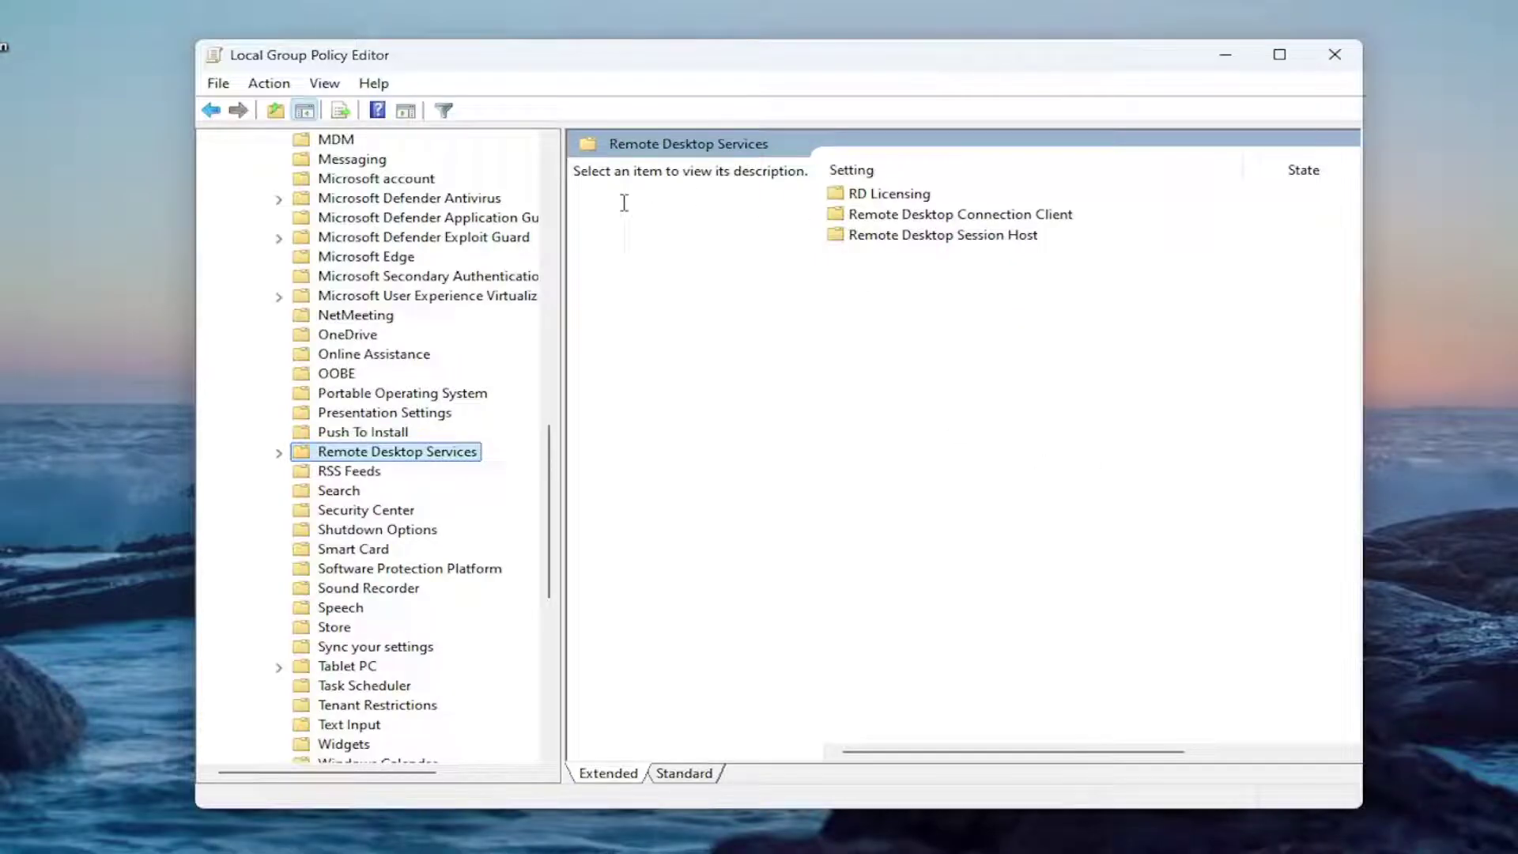
double_click(373, 457)
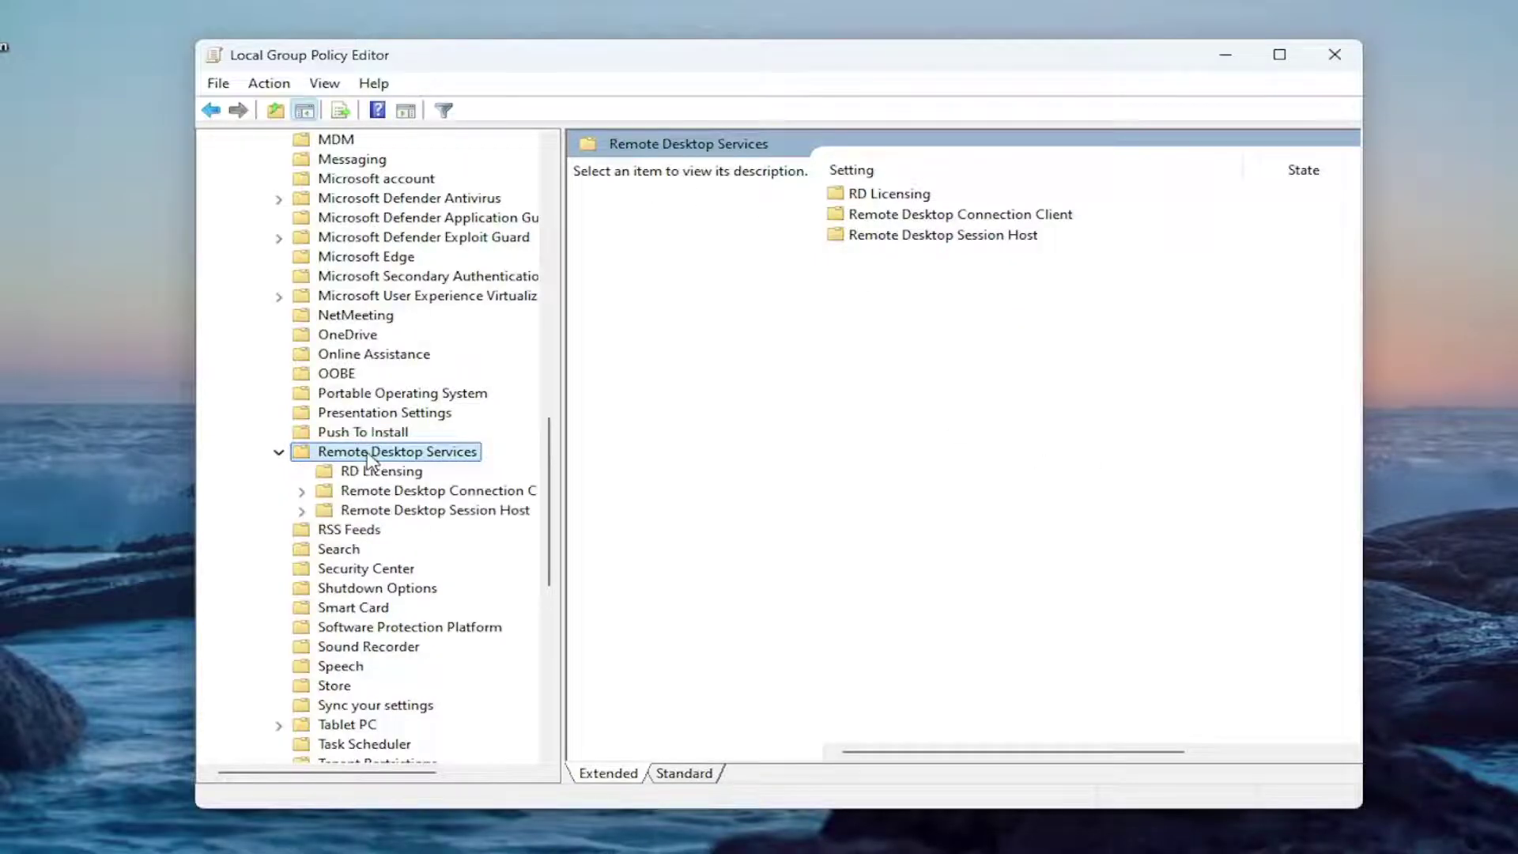
click(409, 514)
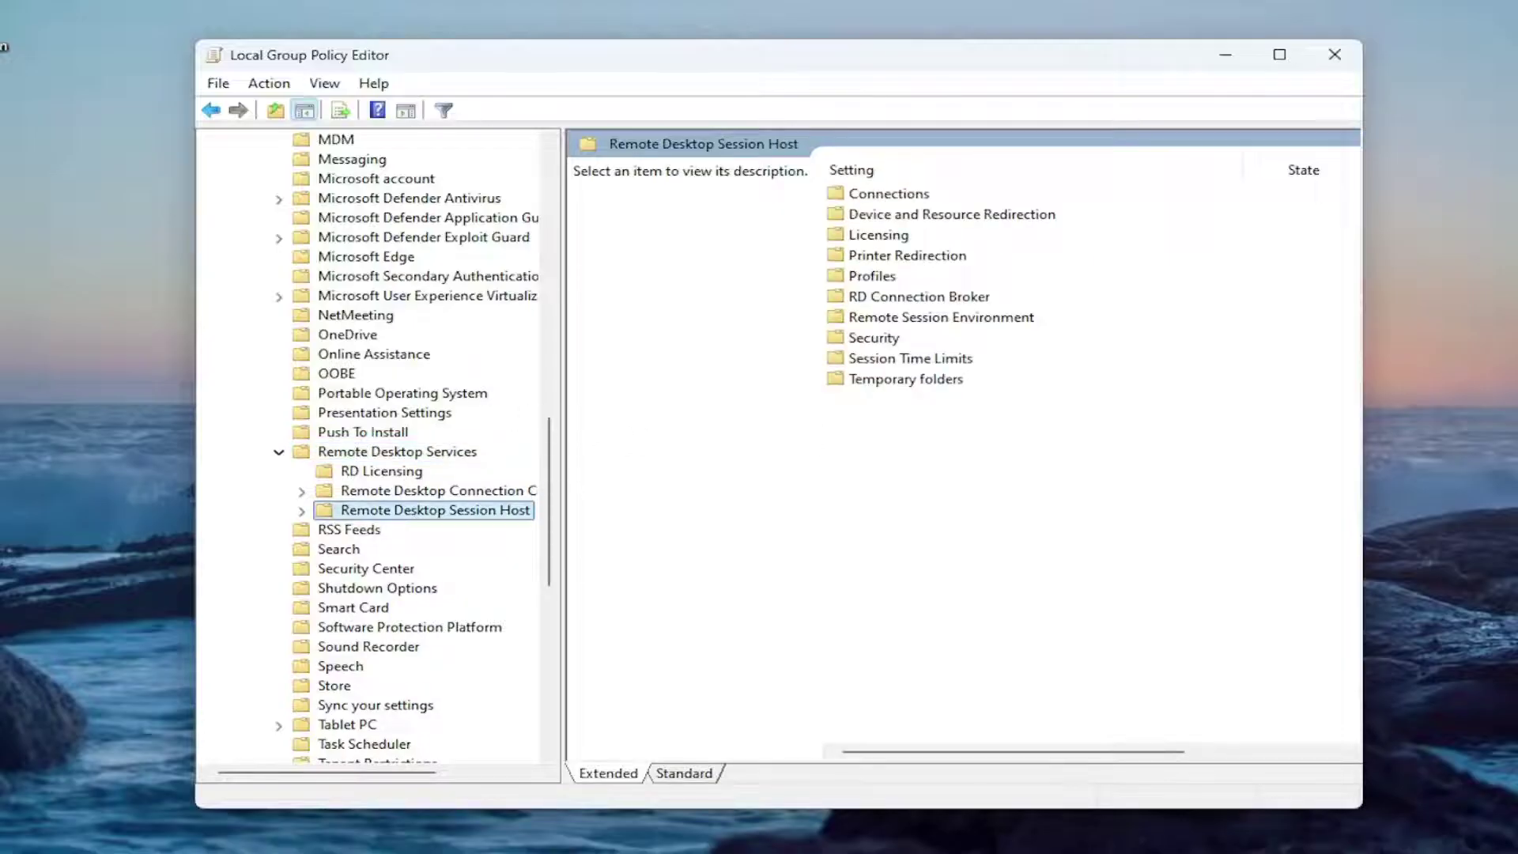
double_click(889, 195)
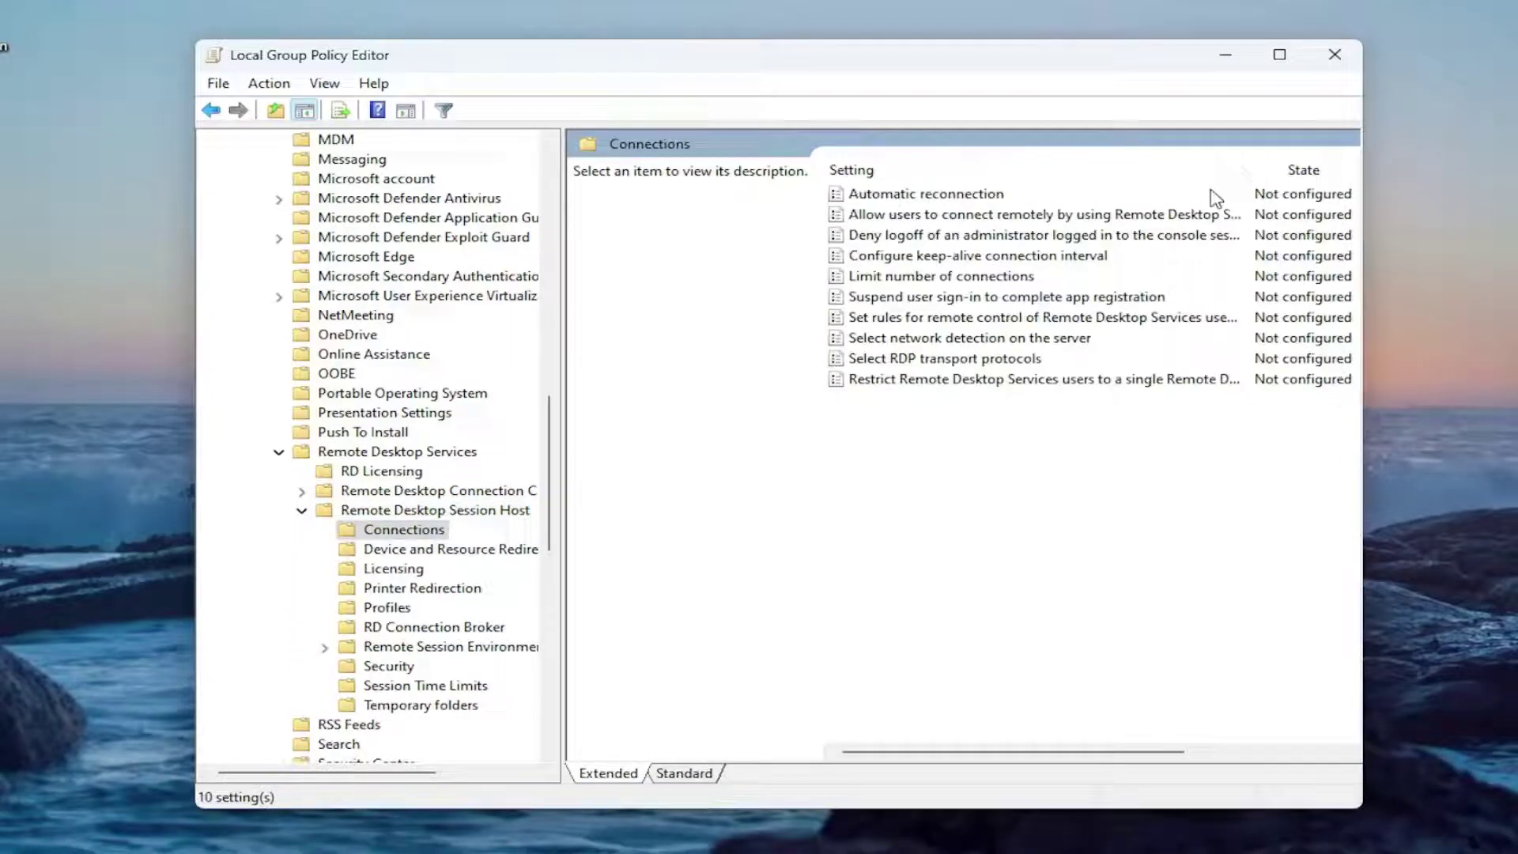
Set 'Restrict Remote Desktop Services users to a single session' to Disabled and apply it.
click(965, 393)
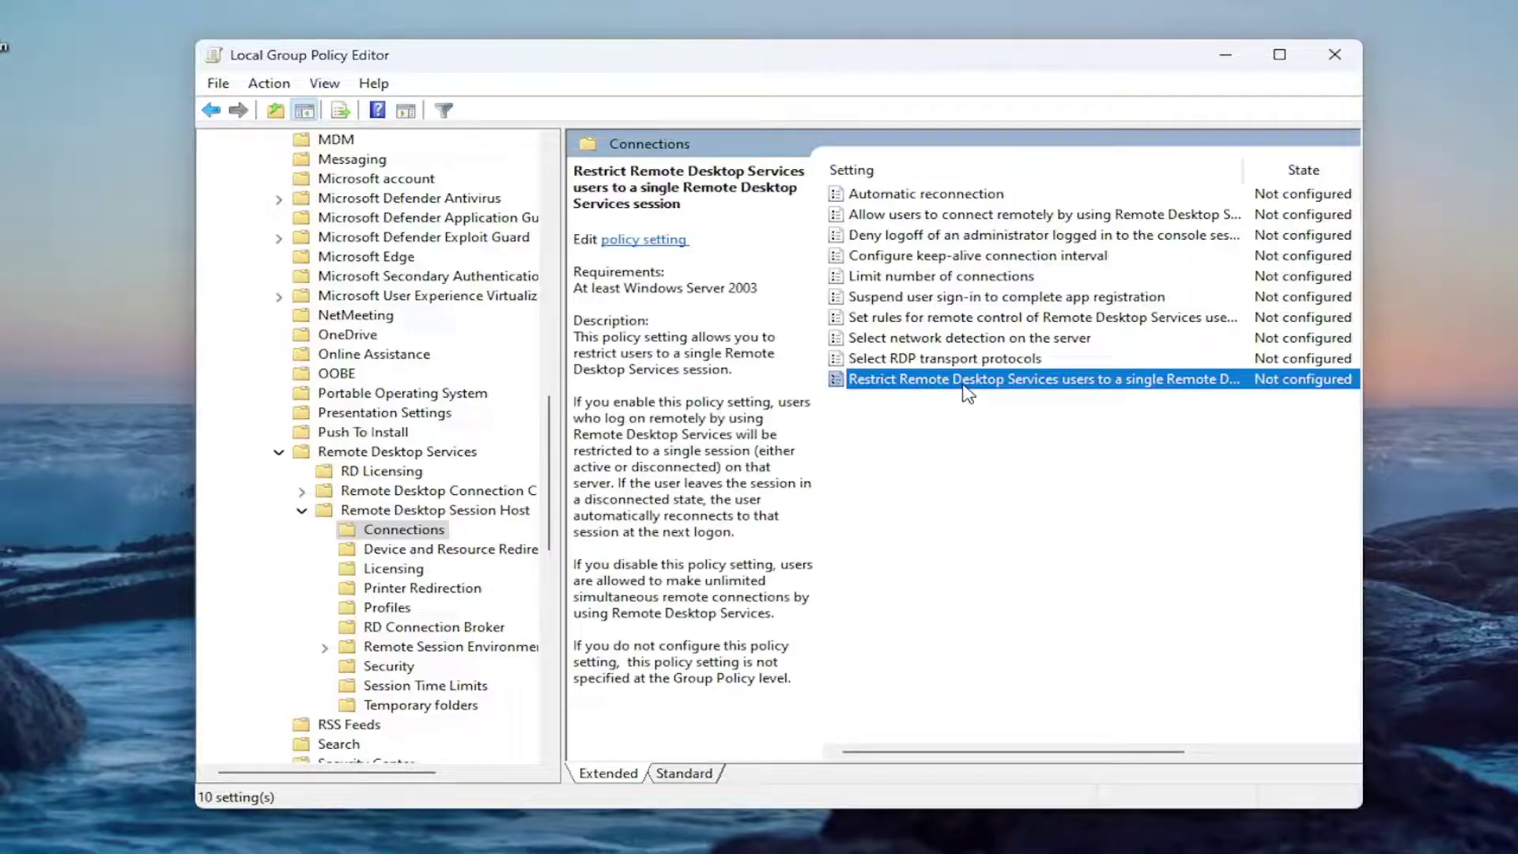
double_click(964, 383)
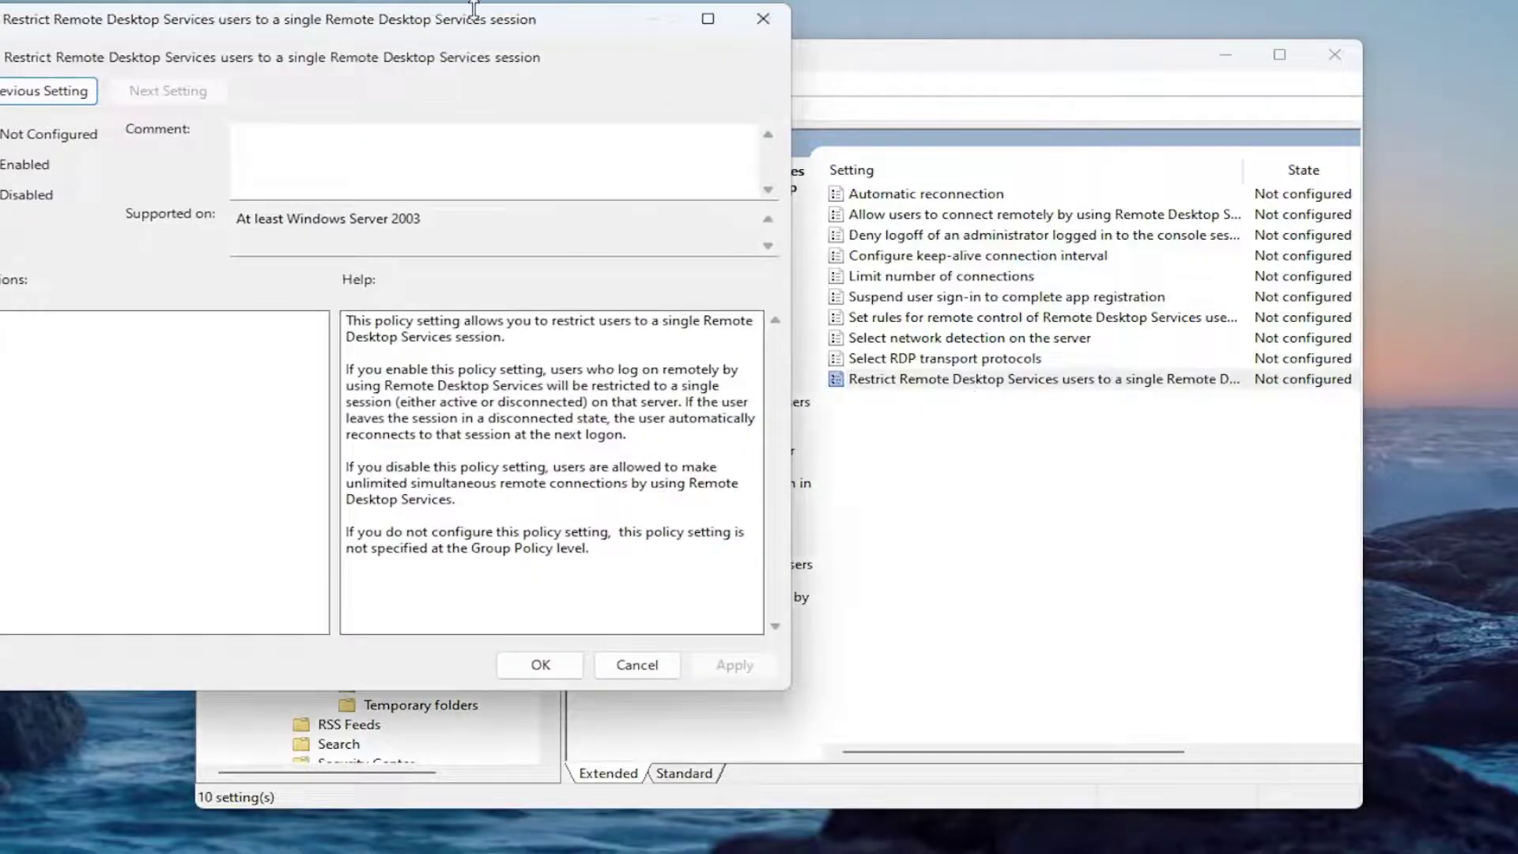
drag(563, 24, 951, 111)
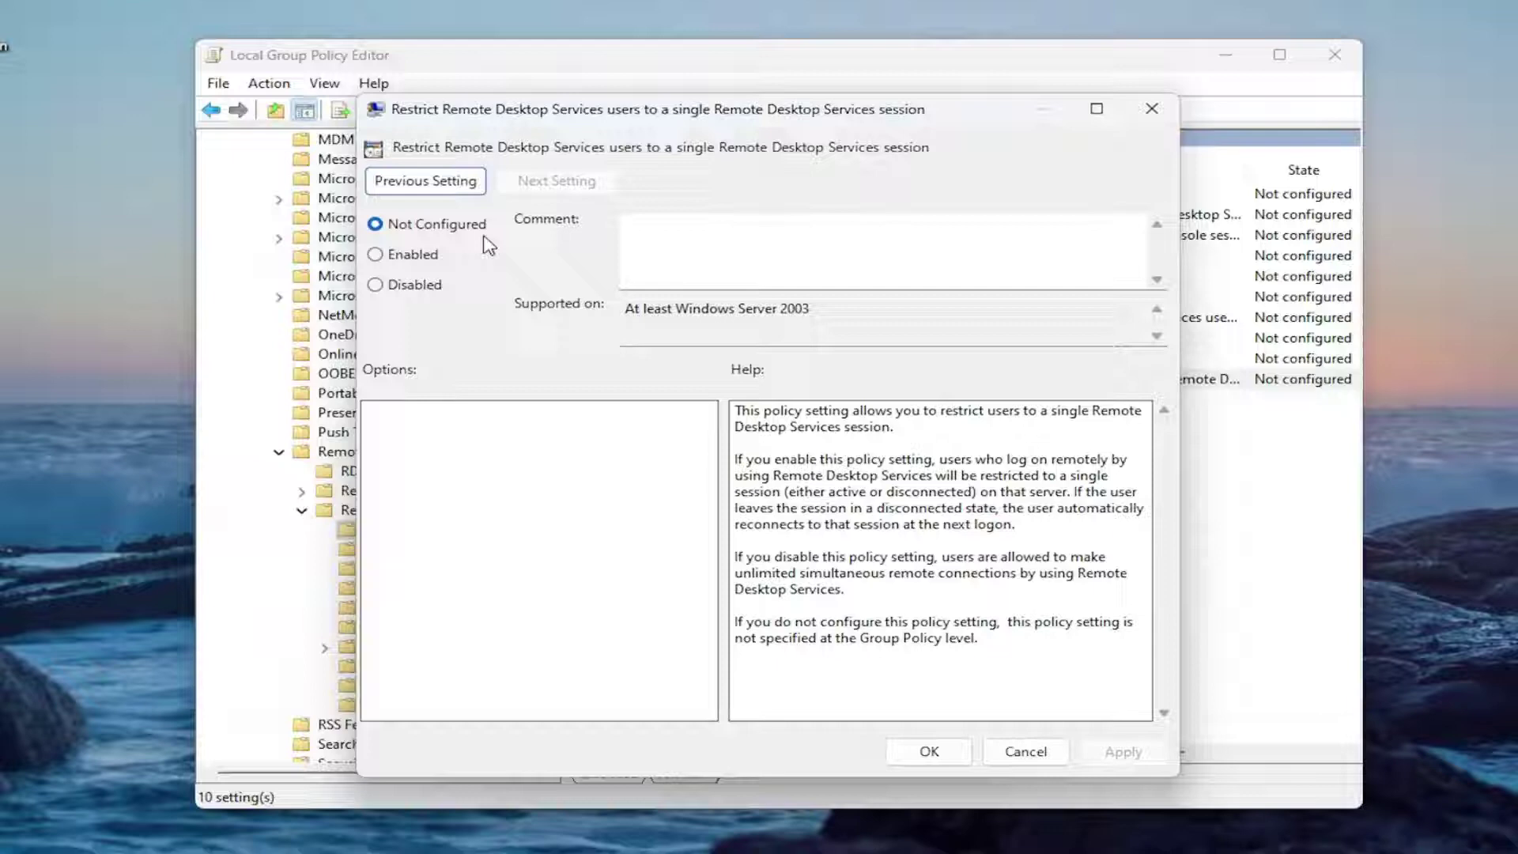
click(400, 278)
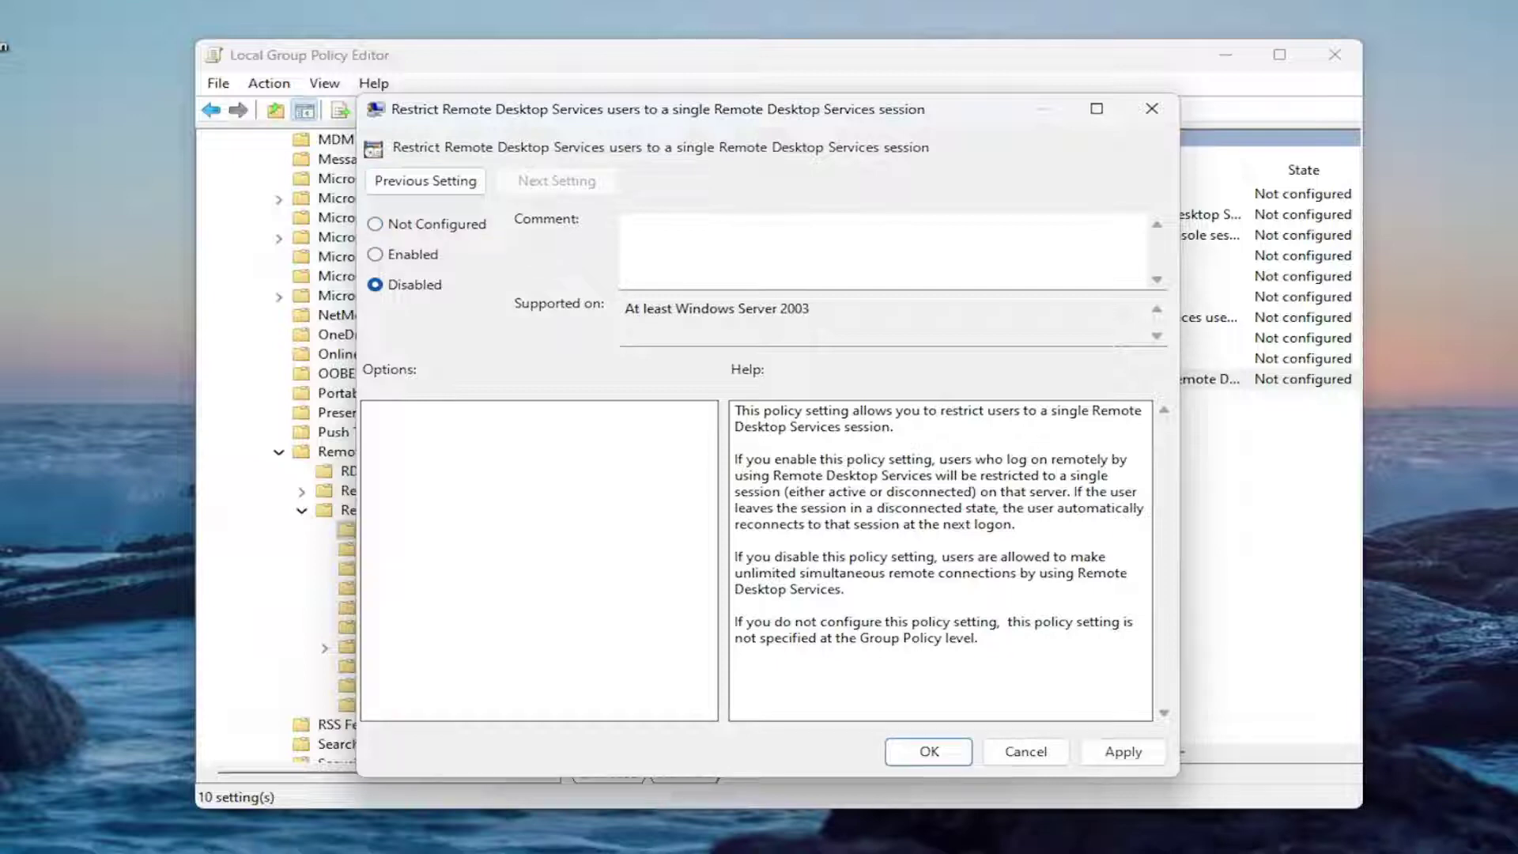
click(1129, 751)
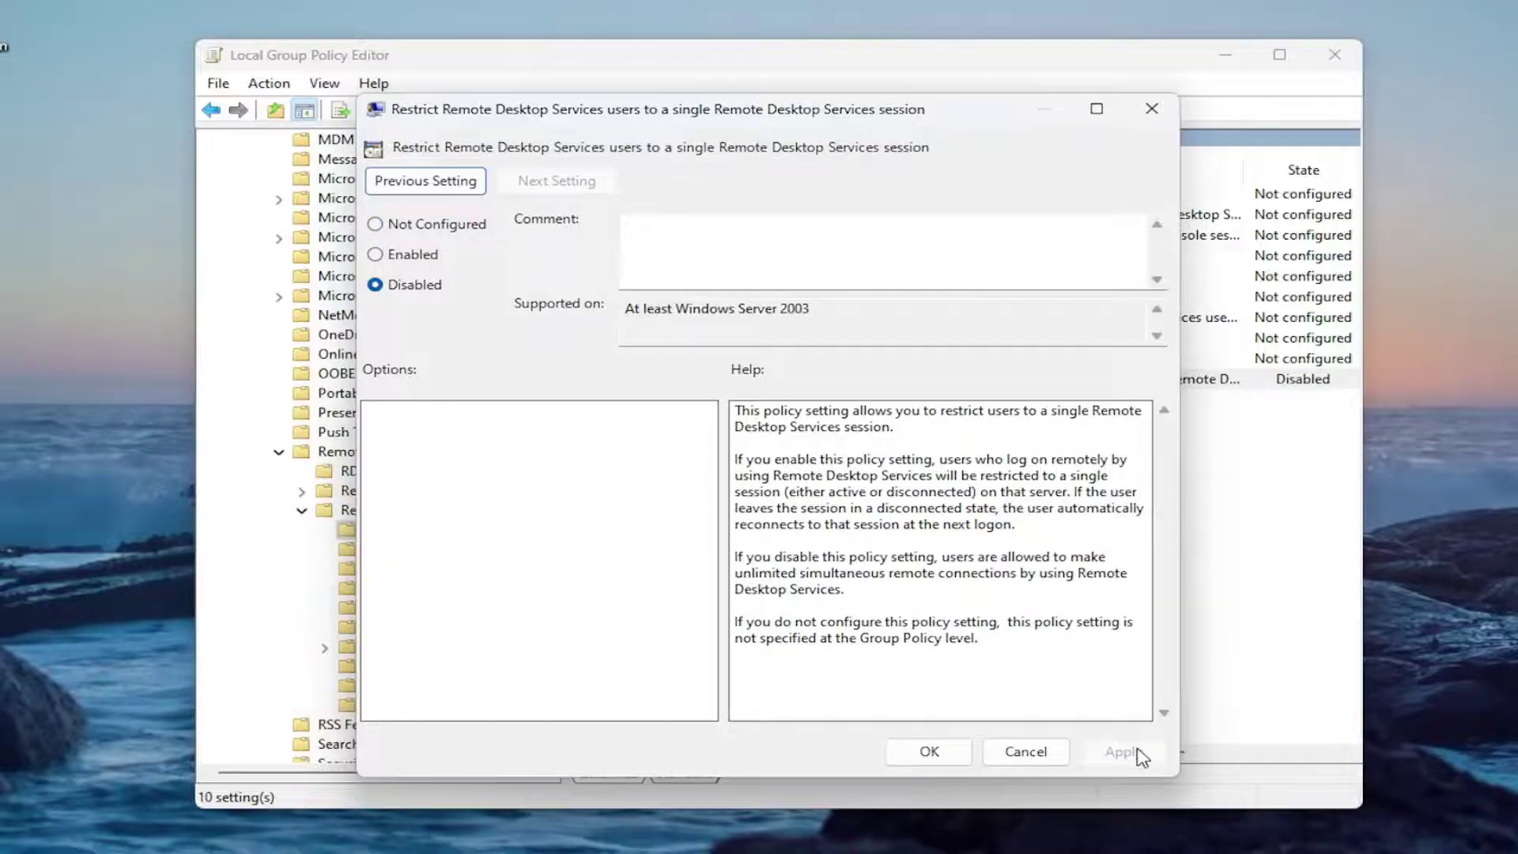
click(930, 751)
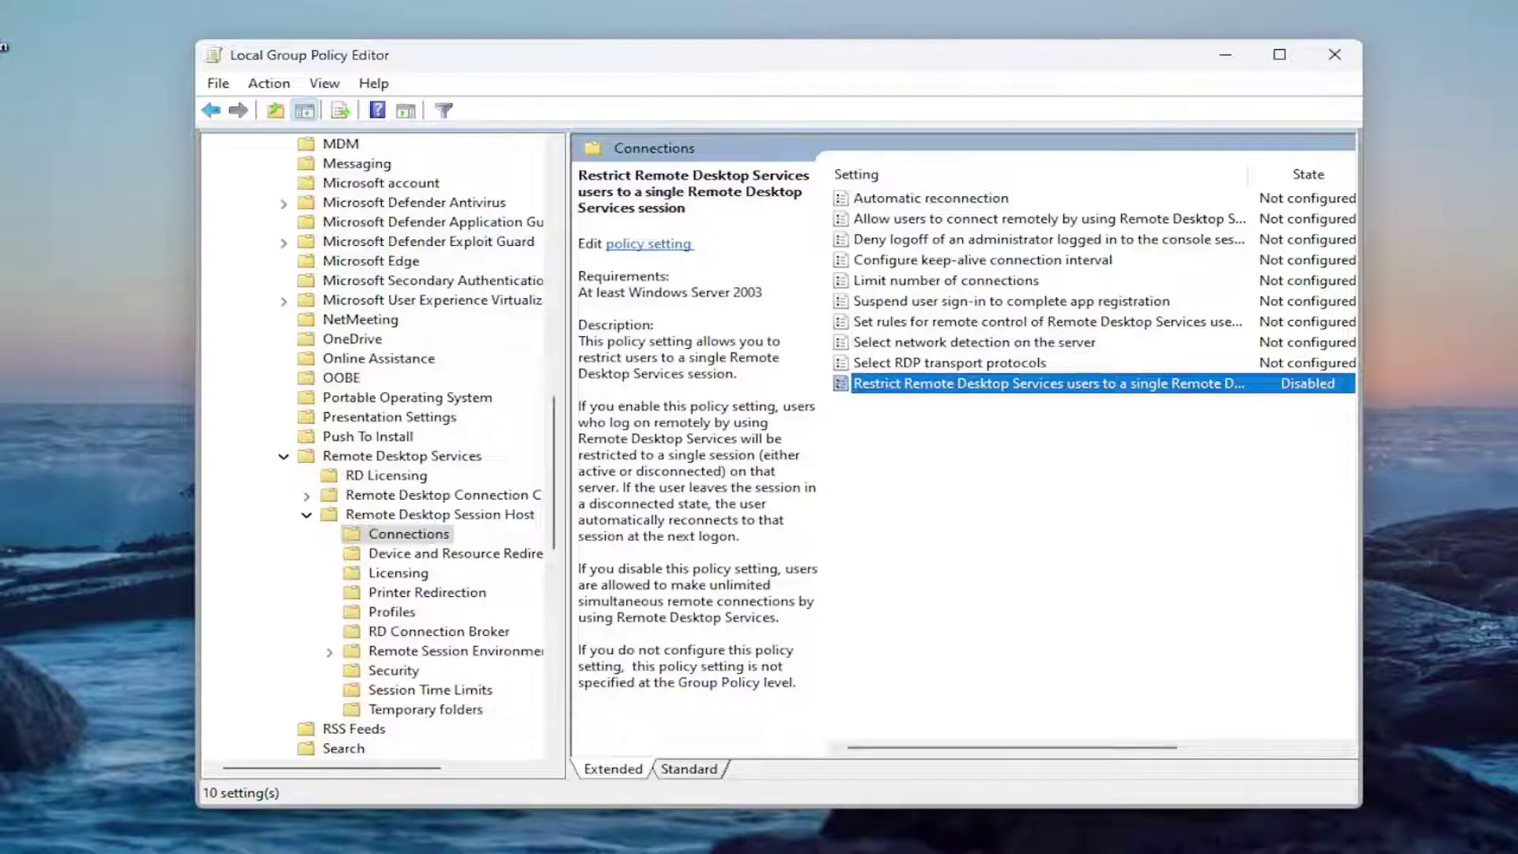
Enable Limit number of connections with RD Maximum Connections allowed set to 999999.
click(945, 245)
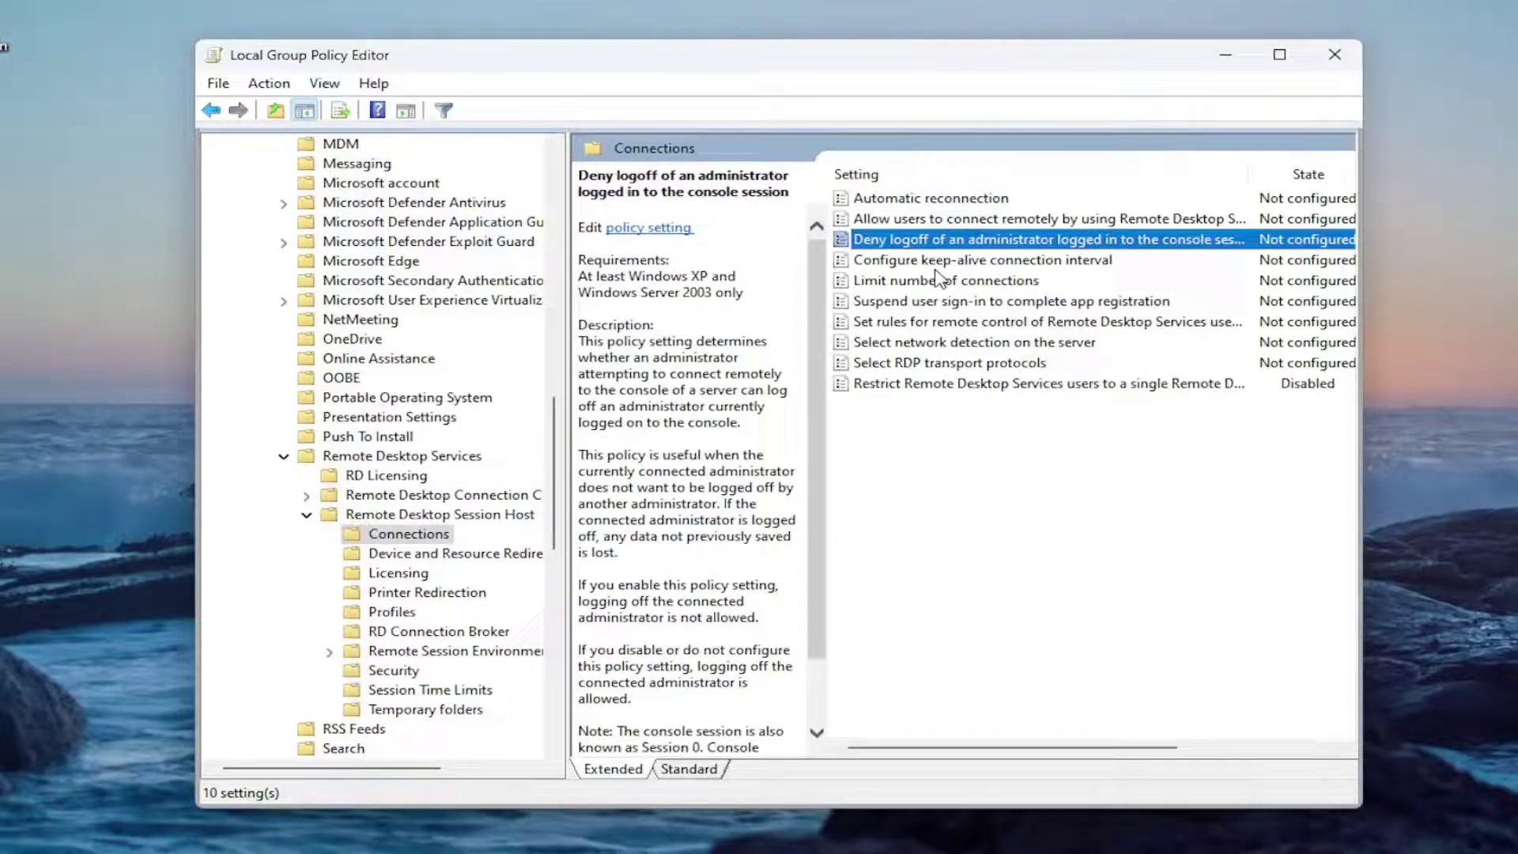
click(933, 283)
double_click(934, 283)
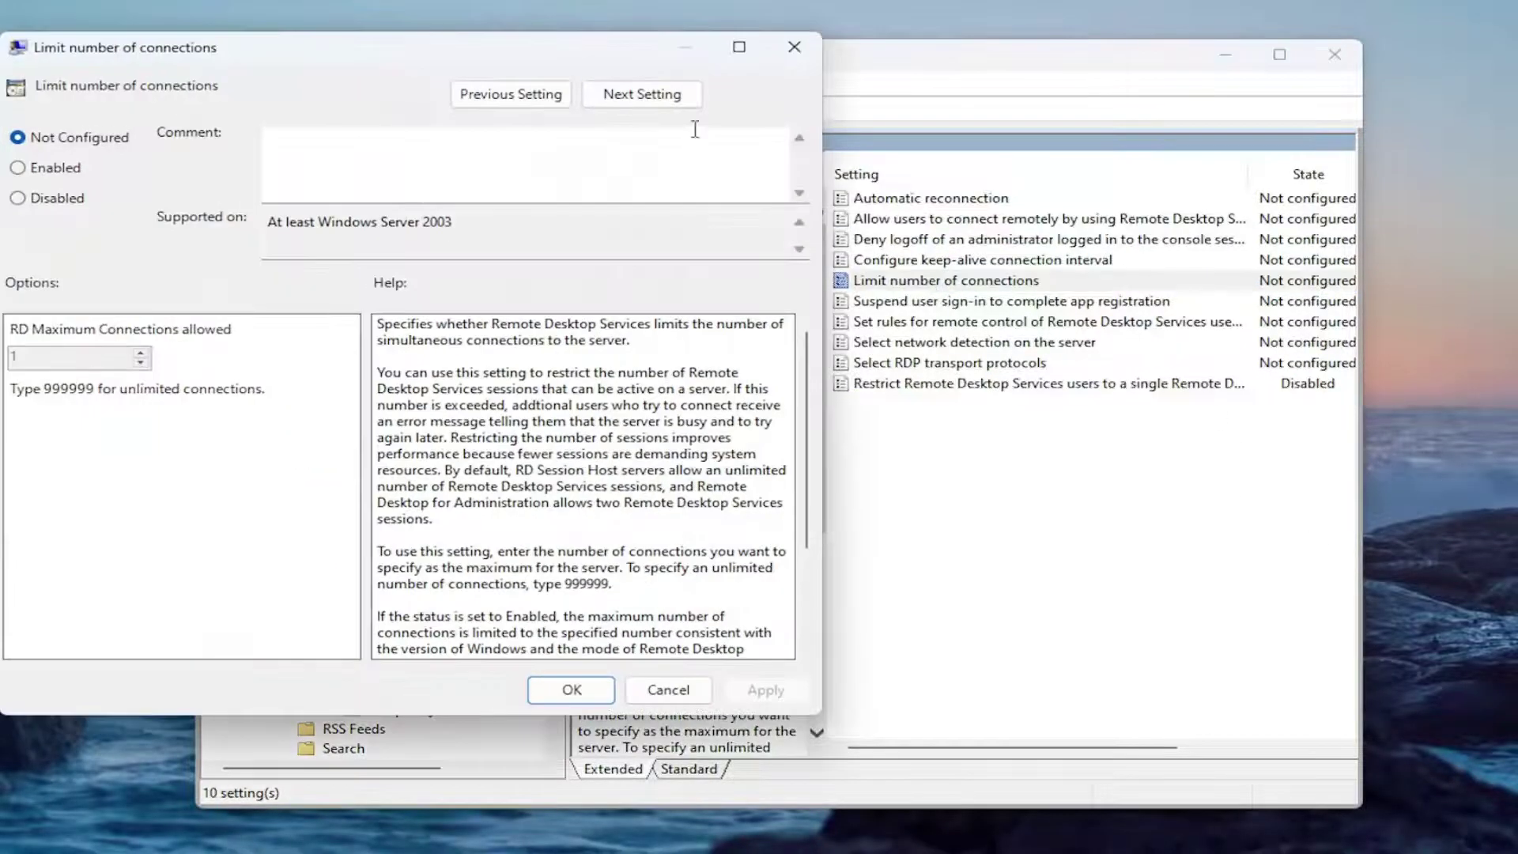
drag(576, 47, 959, 120)
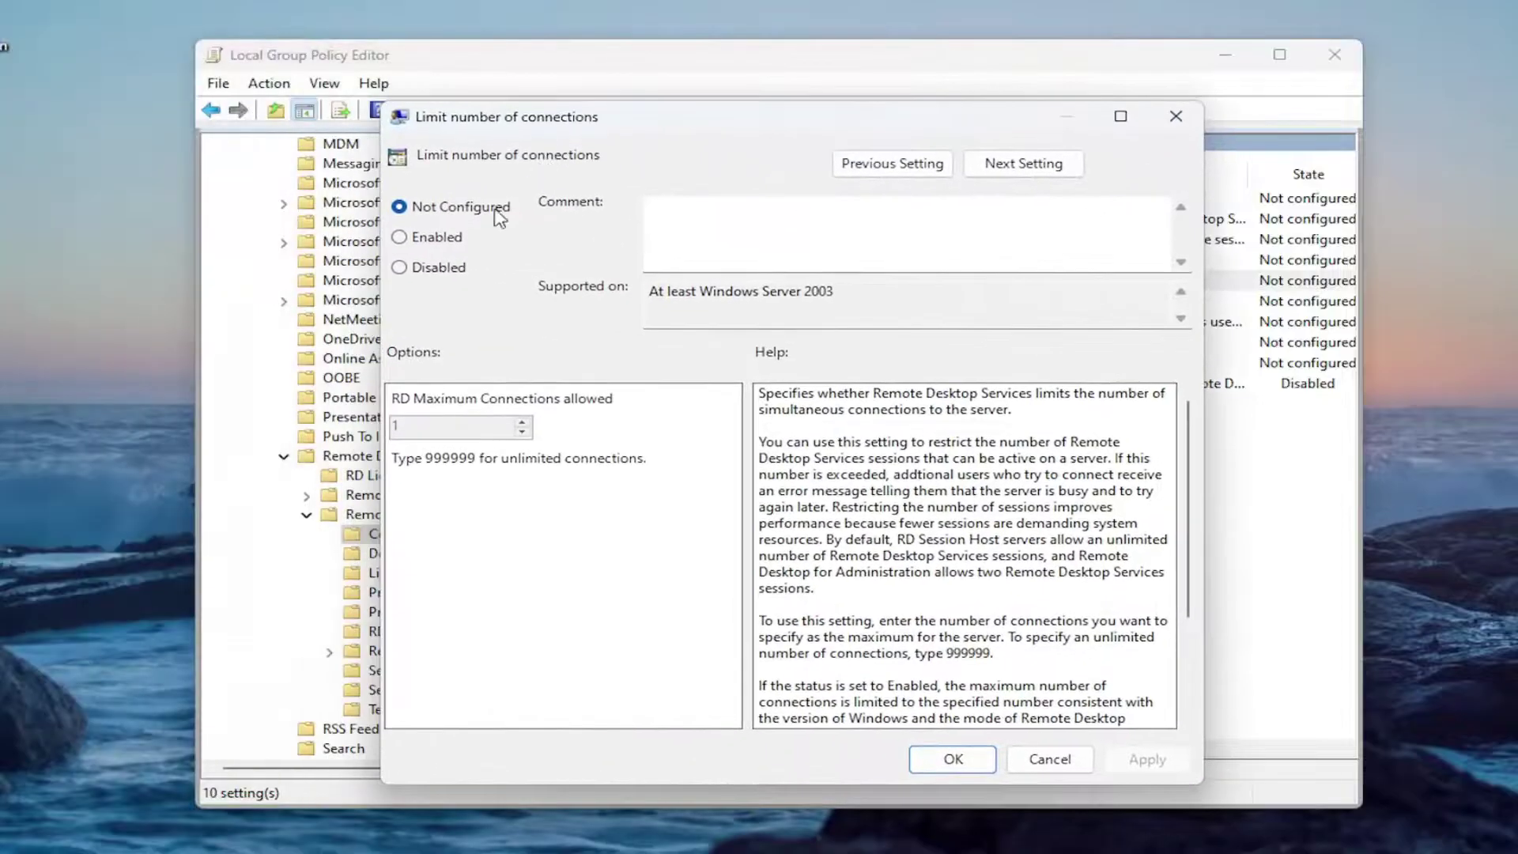
click(420, 238)
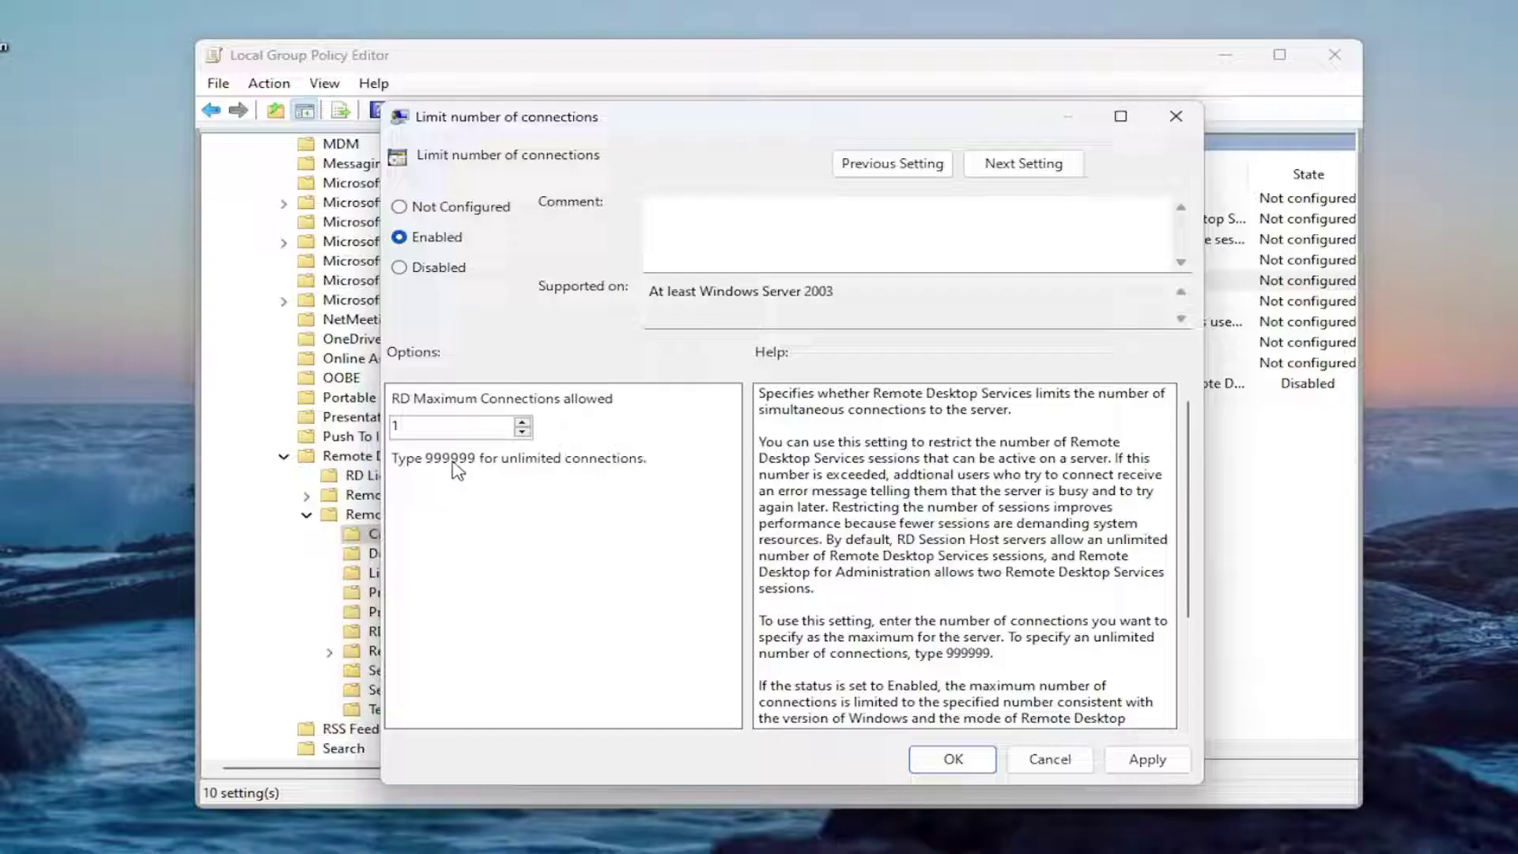
double_click(447, 426)
text(999999)
drag(482, 425, 417, 417)
click(953, 759)
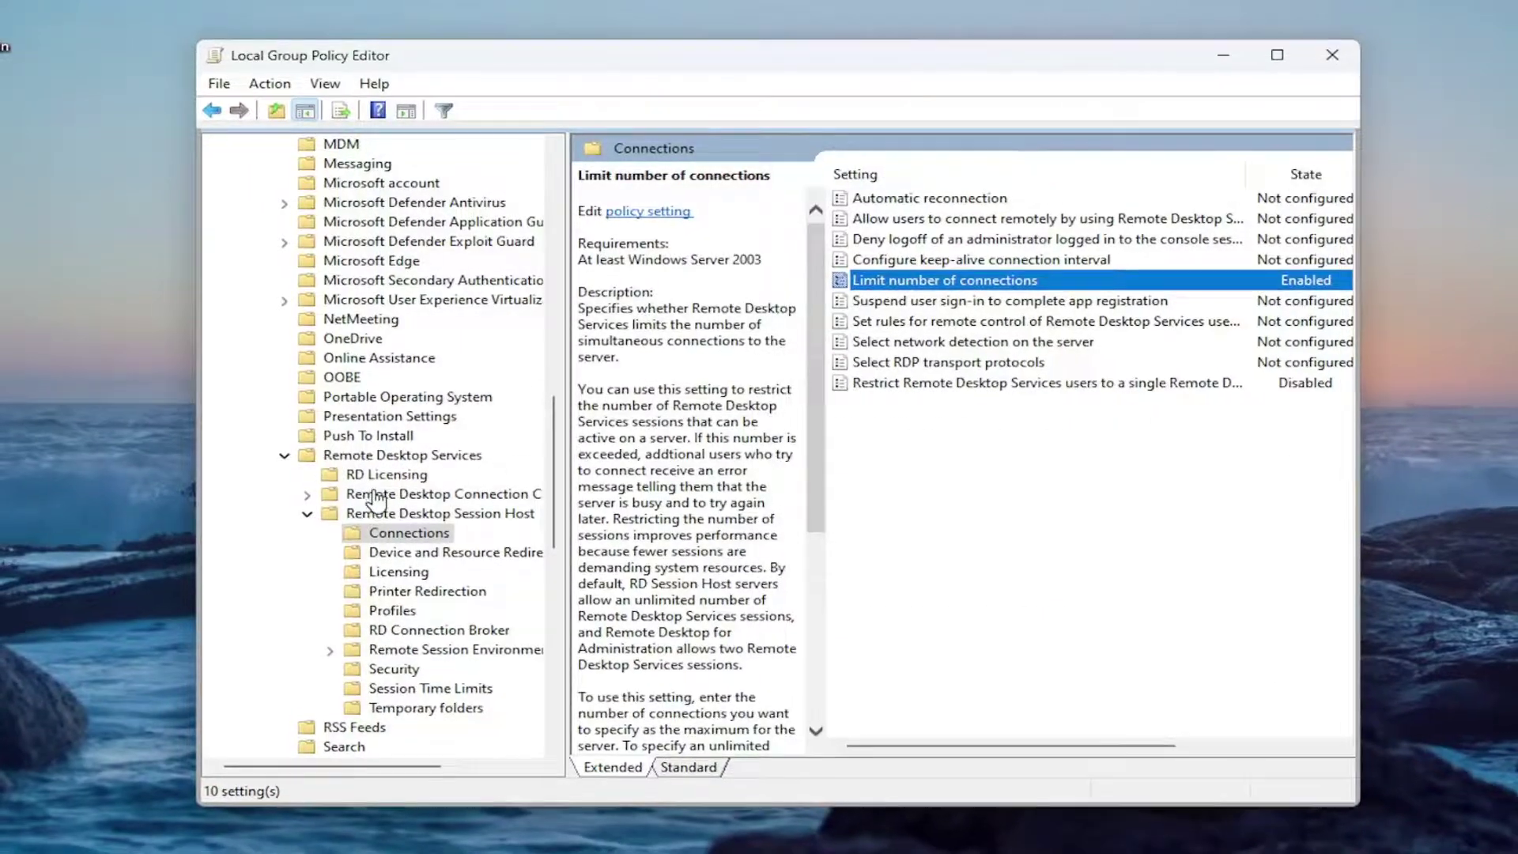
Collapse the Remote Desktop, Windows Components and Administrative Templates branches and close the editor.
key(Left)
key(Left)
key(Left)
key(Left)
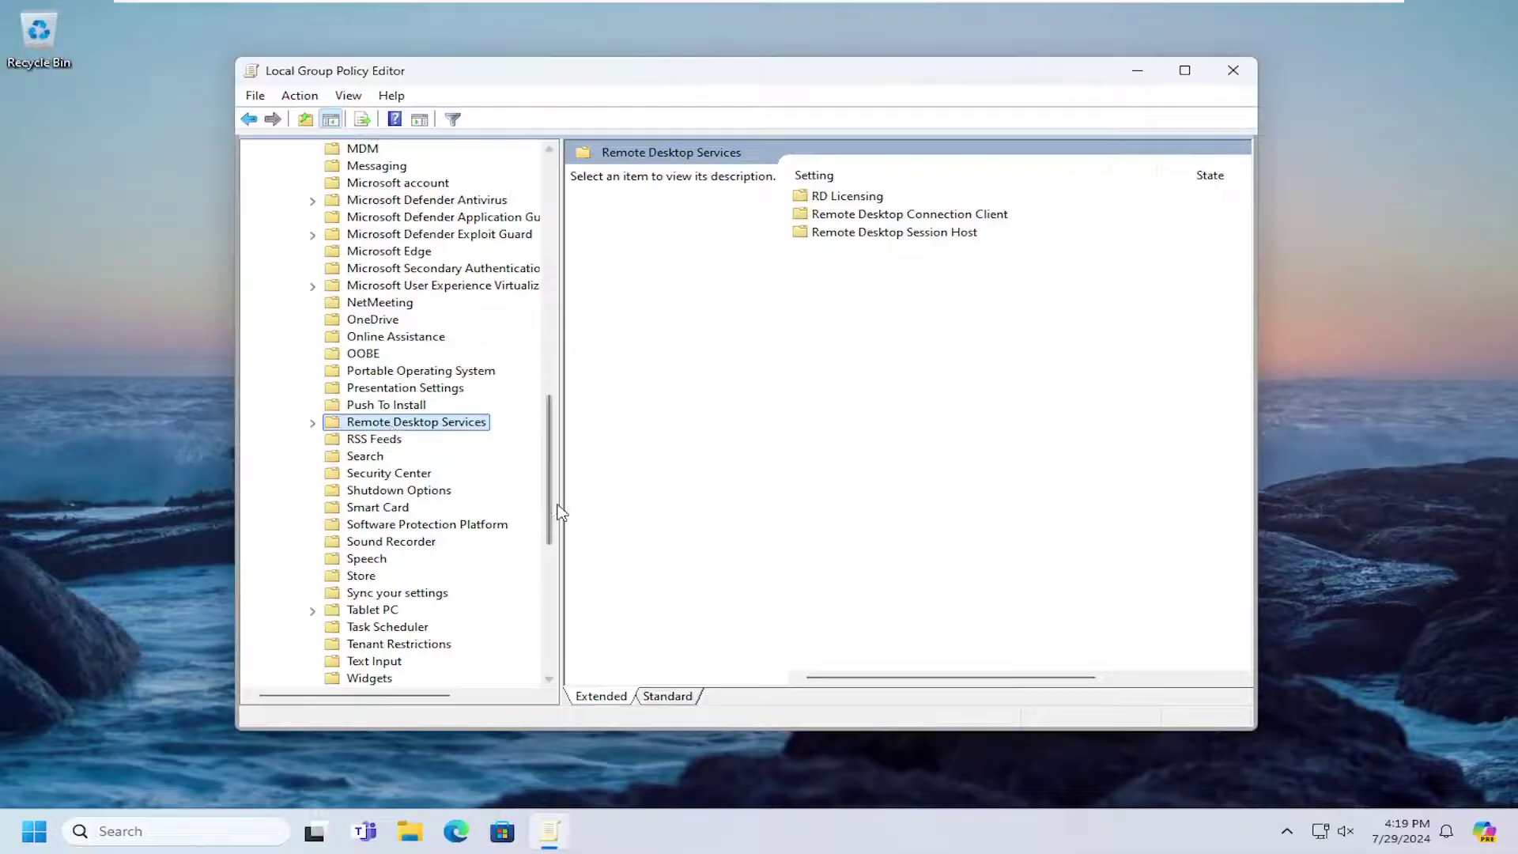
drag(557, 513, 529, 253)
key(Left)
key(Left)
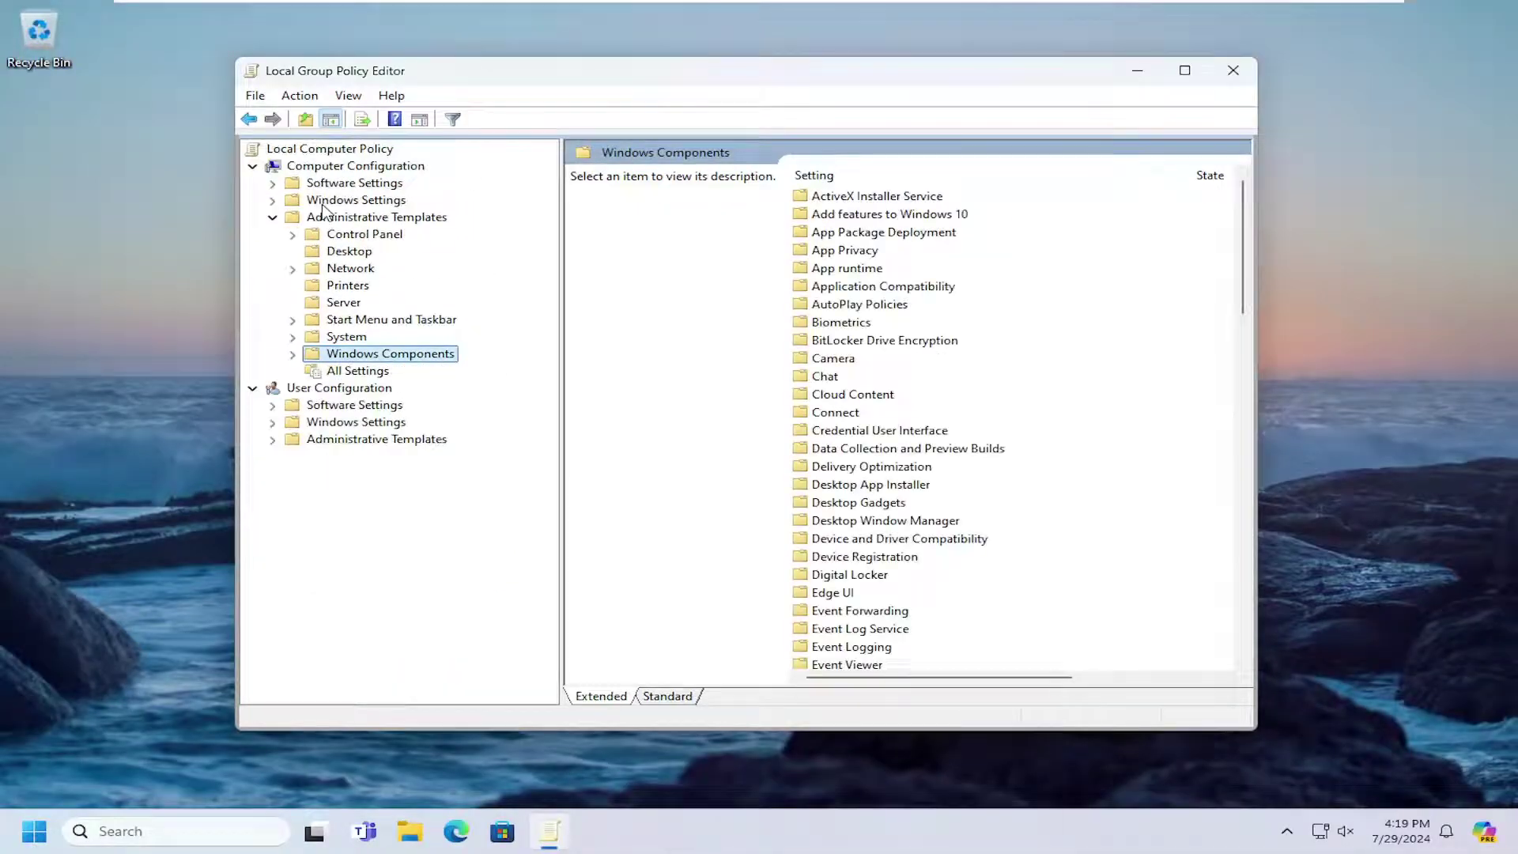
key(Left)
key(Left)
click(1233, 69)
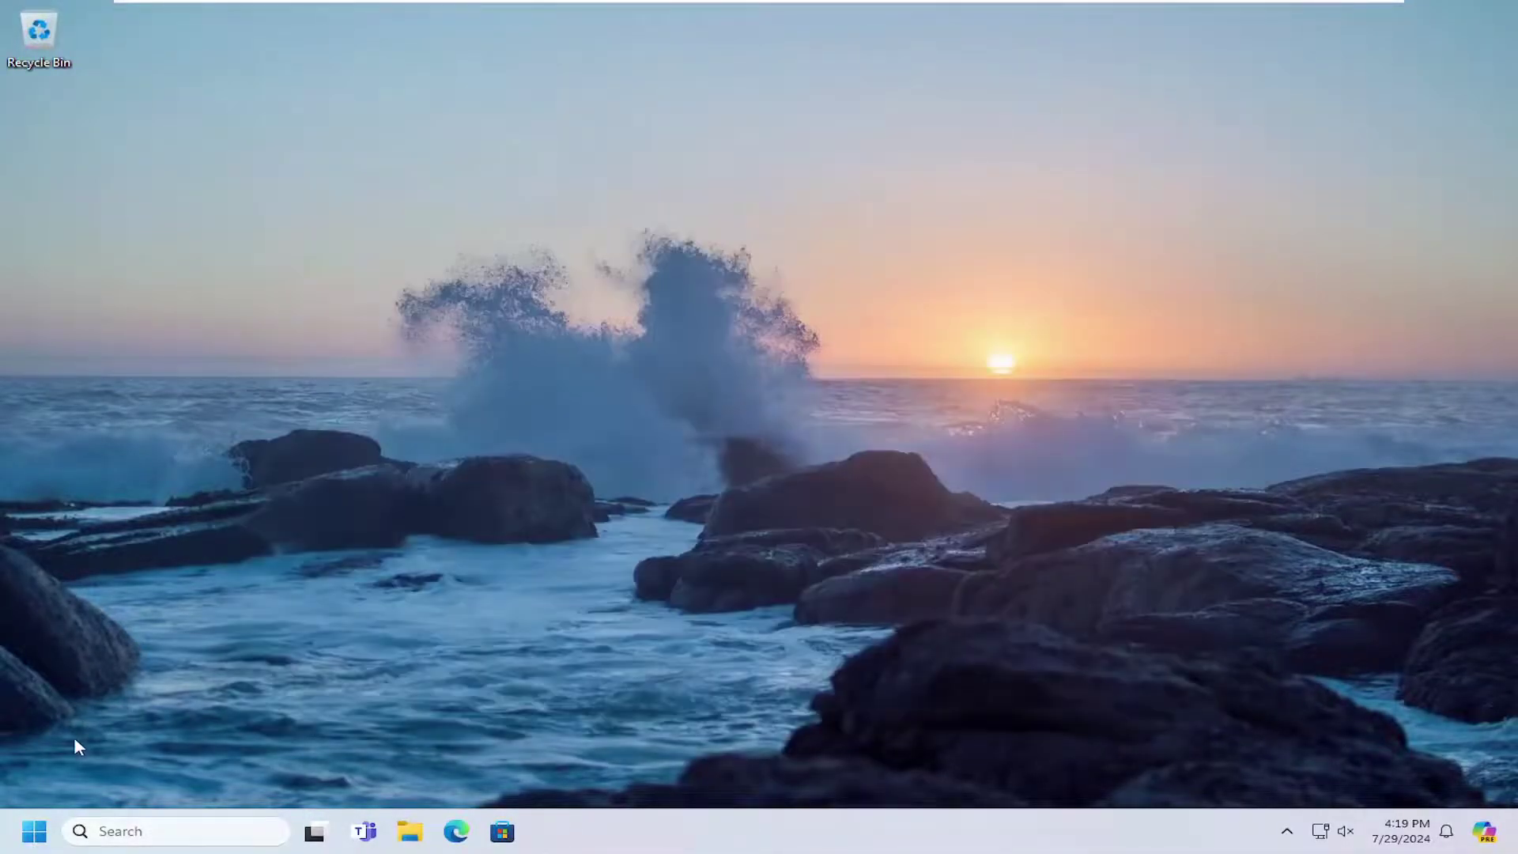
right_click(33, 830)
mouse_move(169, 748)
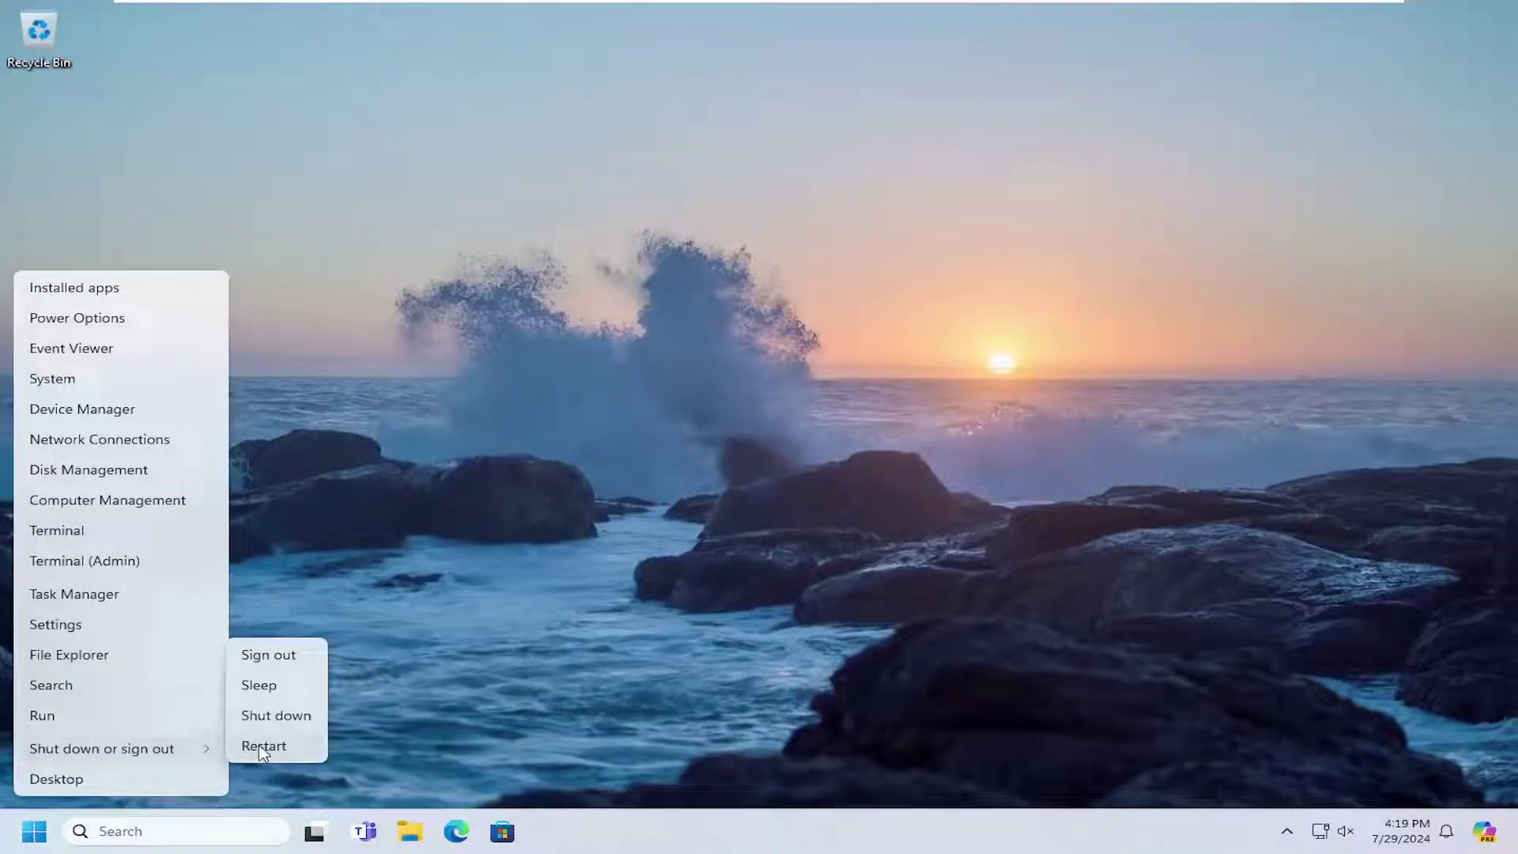